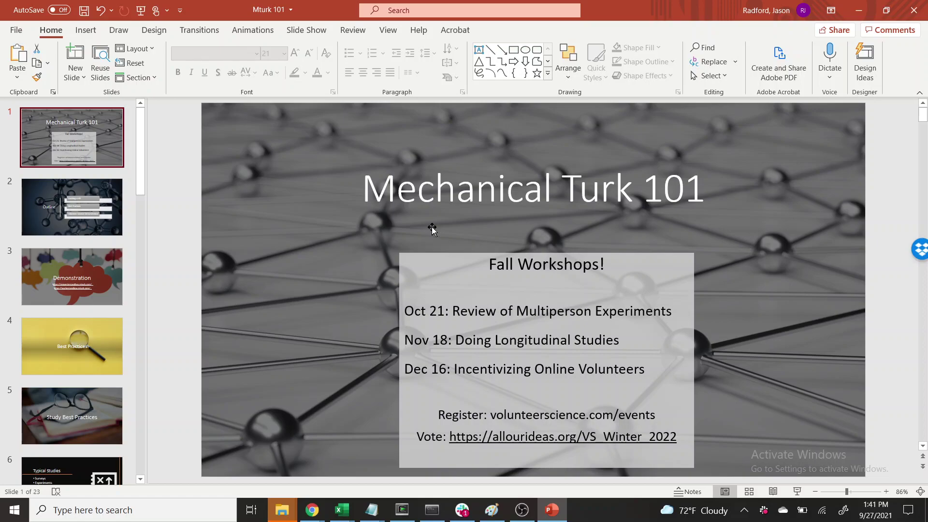
Step: Advance PowerPoint to the Outline slide and bring Chrome's empty New Tab page to the front
key(Page_Down)
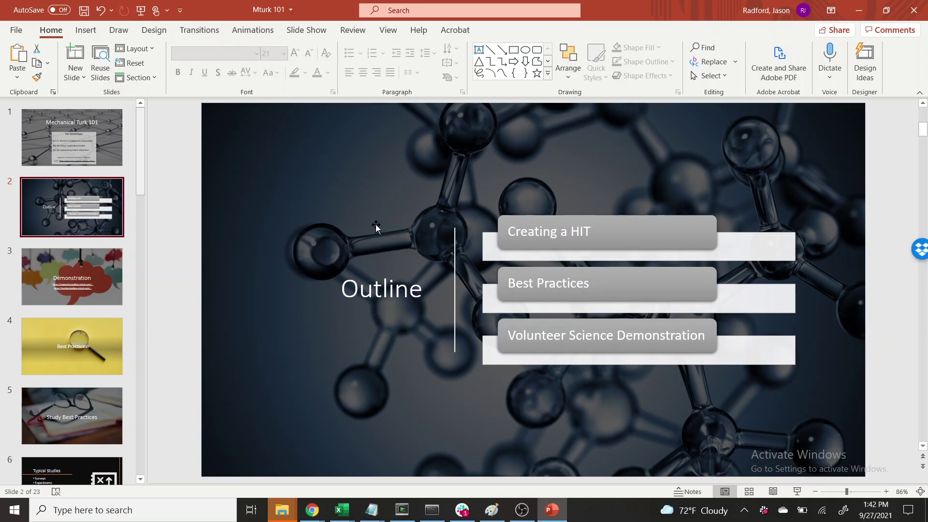
key(alt+Tab)
key(Tab)
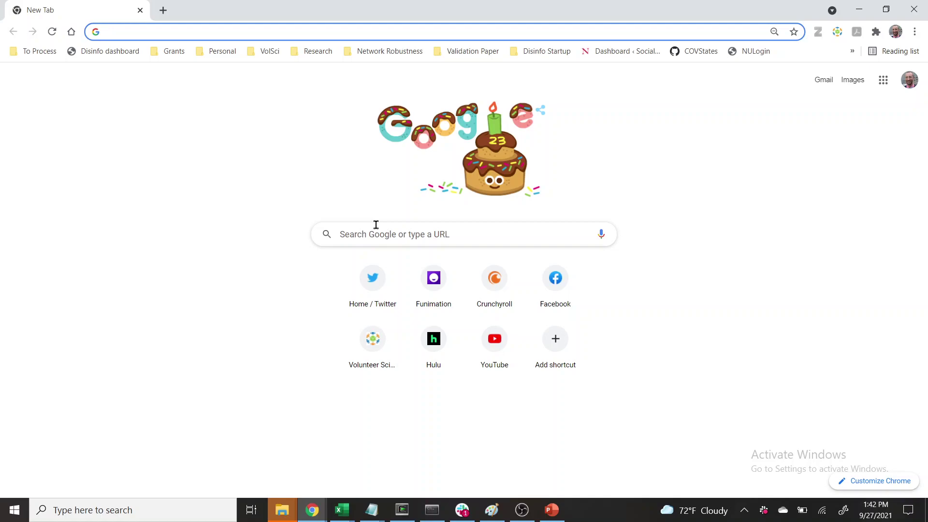
Step: Open requester.mturk.com/manage in Chrome and sign in with the account password
text(mtur)
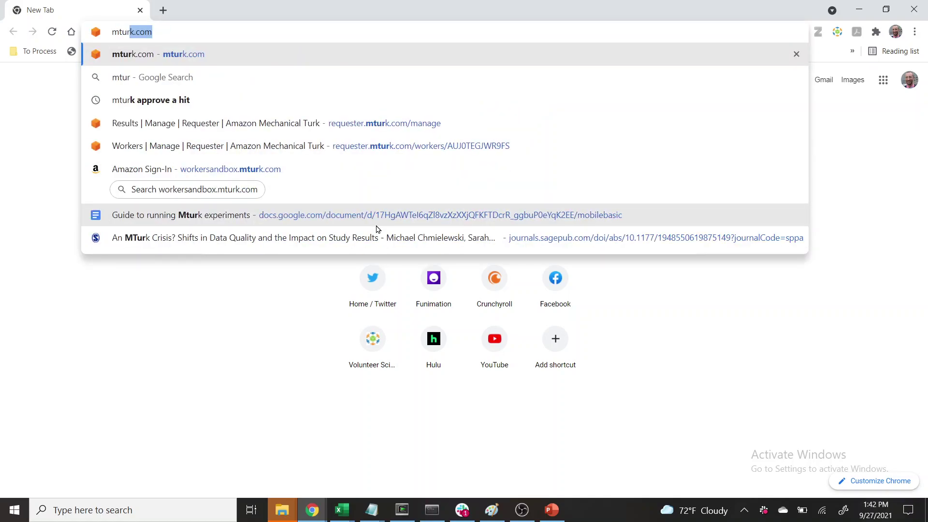
key(Down)
key(Down)
key(Down)
key(Return)
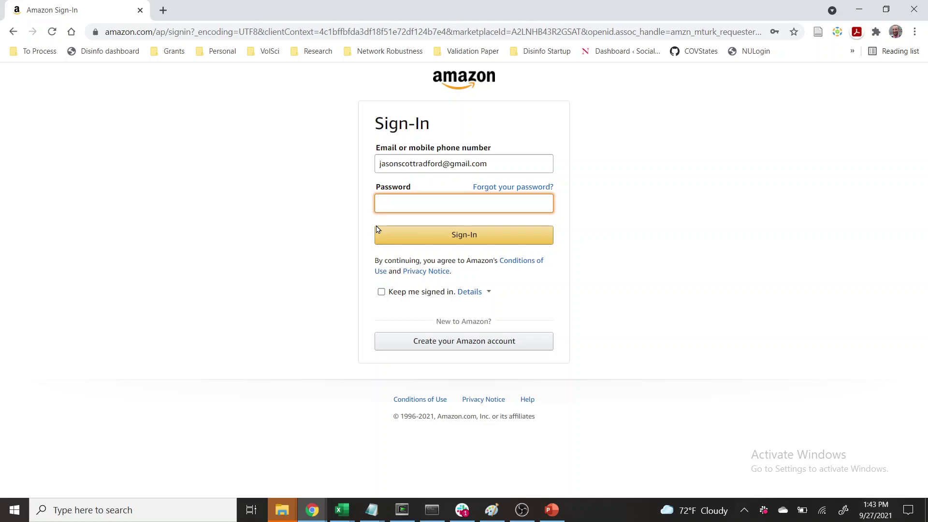
text(•••••••••••)
key(Return)
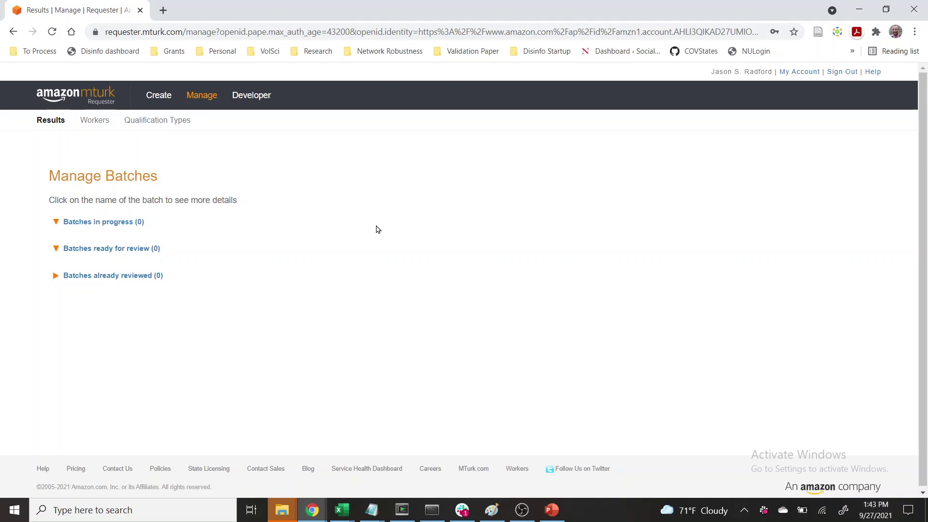
Step: Load requestersandbox.mturk.com's New Project page in a new tab, then start a live New Project in the first tab
key(ctrl+t)
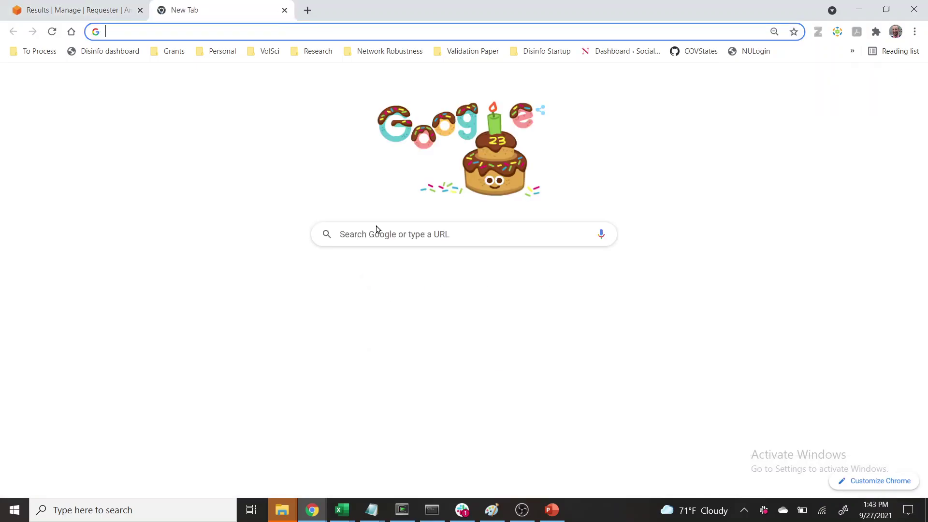
text(sandb)
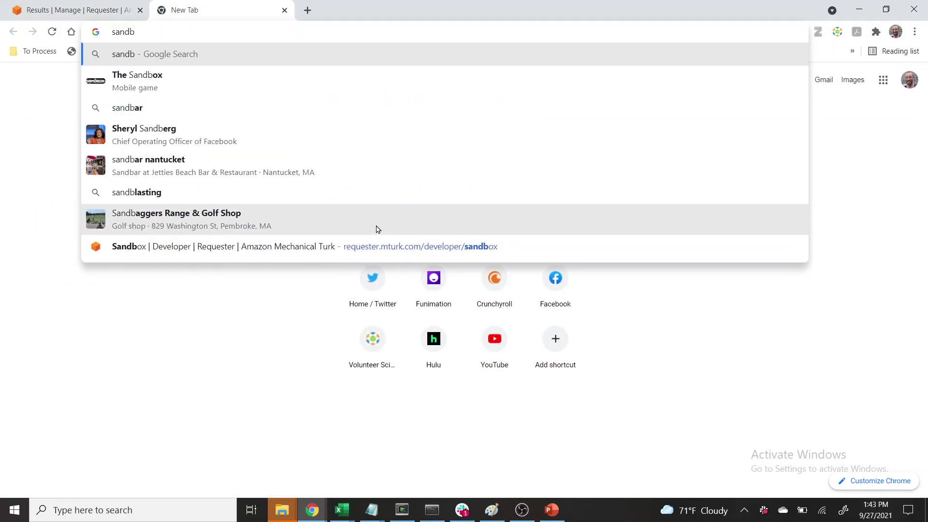
key(Up)
key(Return)
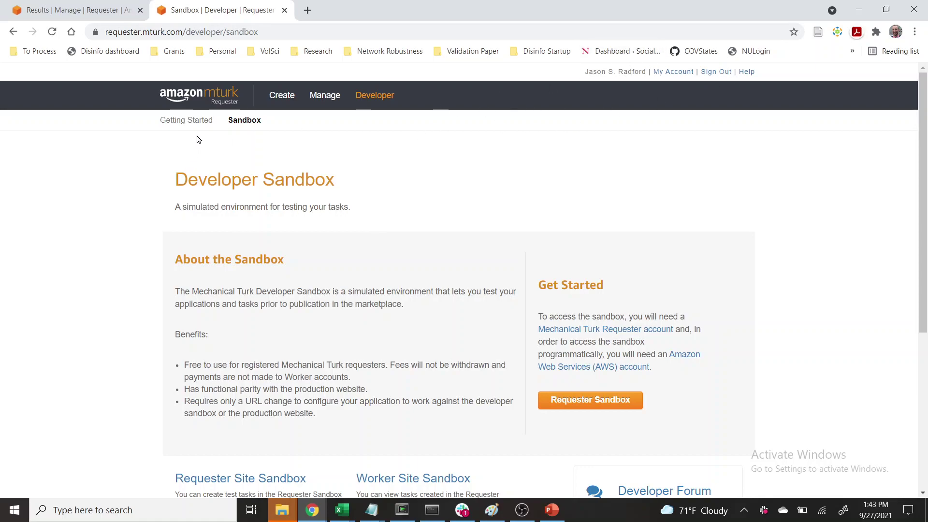
click(186, 32)
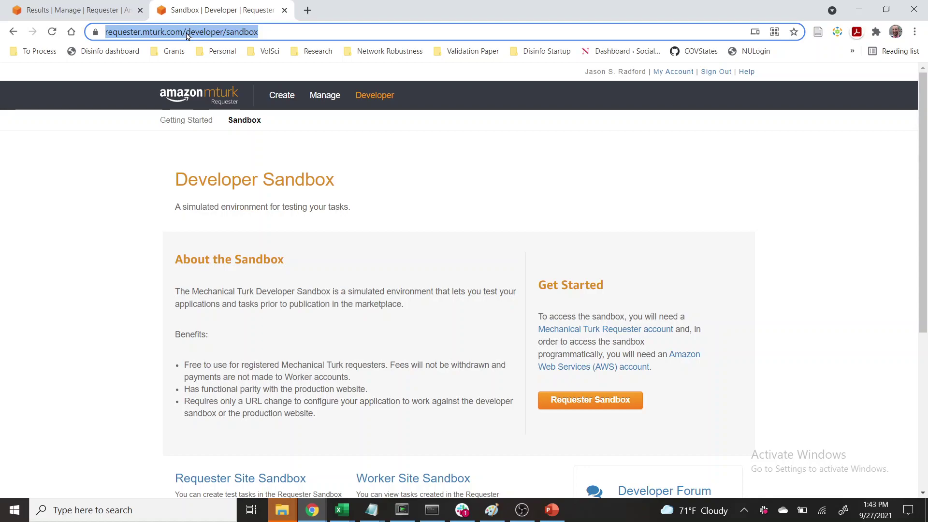
text(reqest)
key(BackSpace)
key(BackSpace)
key(BackSpace)
text(uesters)
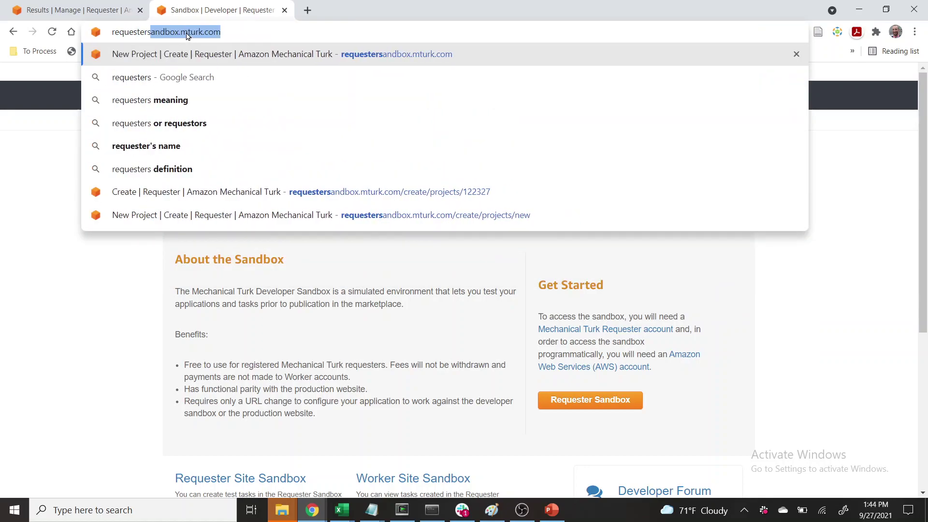
key(Return)
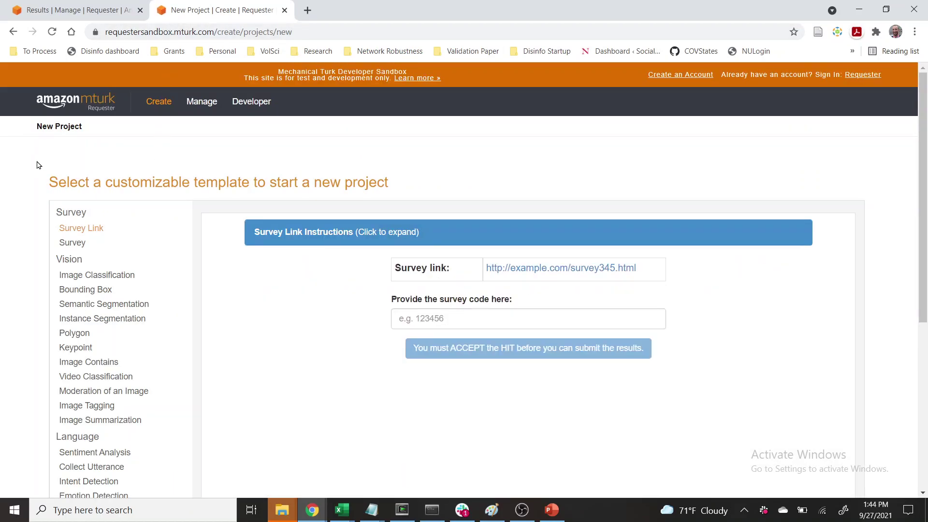
click(80, 10)
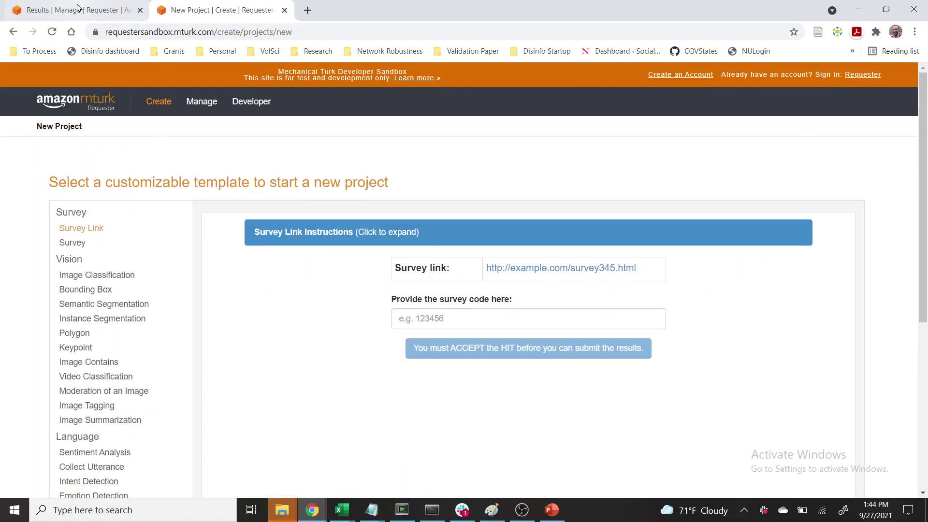
click(151, 99)
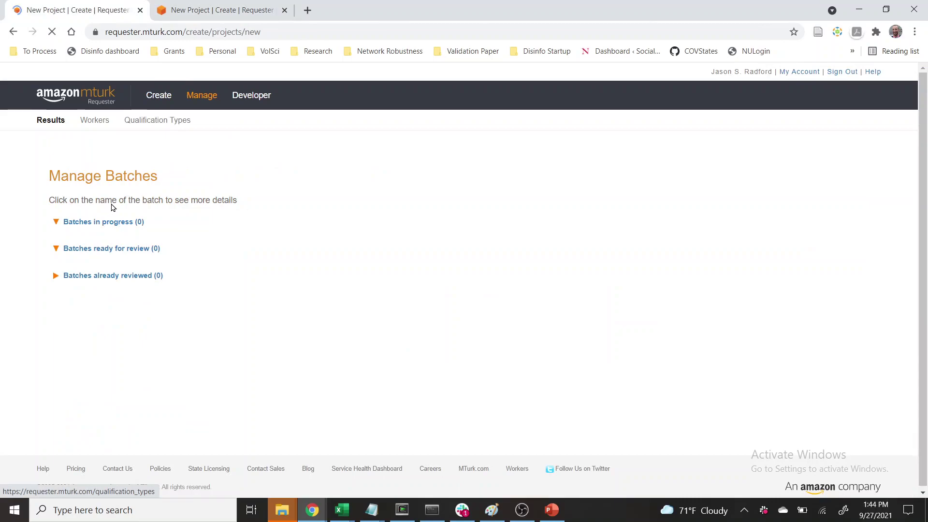
Step: Return to the sandbox tab and scroll to the Survey Link template preview
click(223, 18)
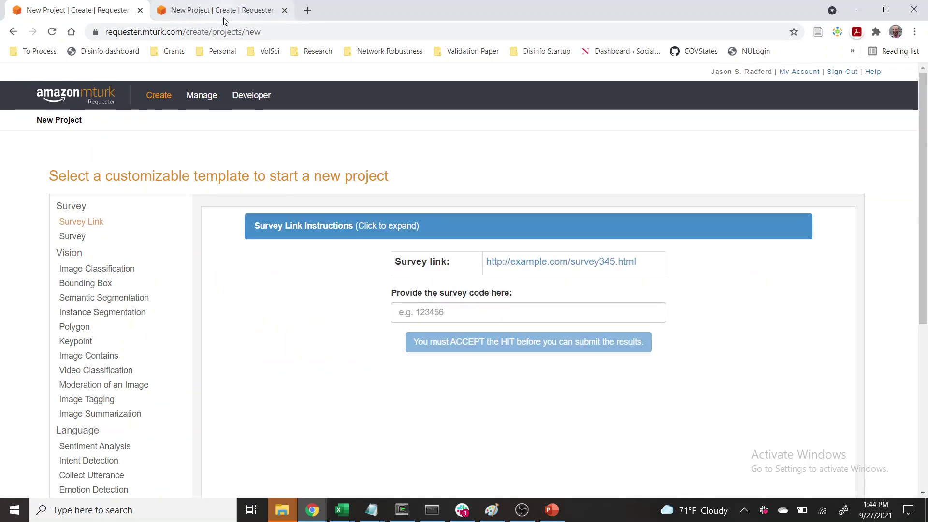
scroll(2, 260, down, 1)
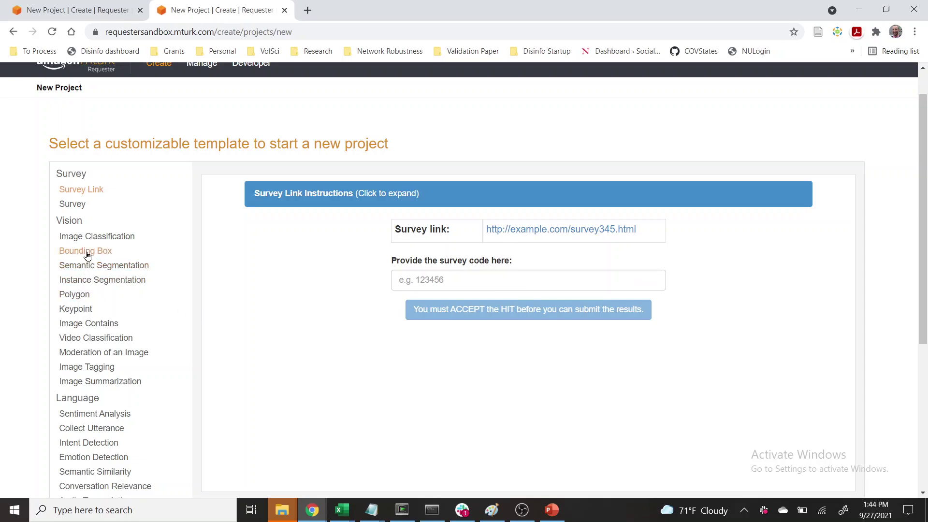
click(87, 237)
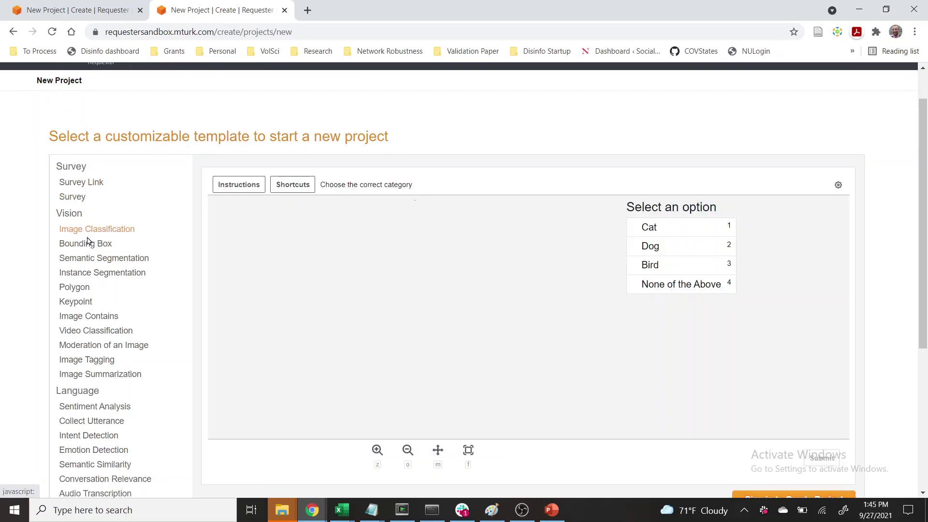
scroll(87, 240, down, 2)
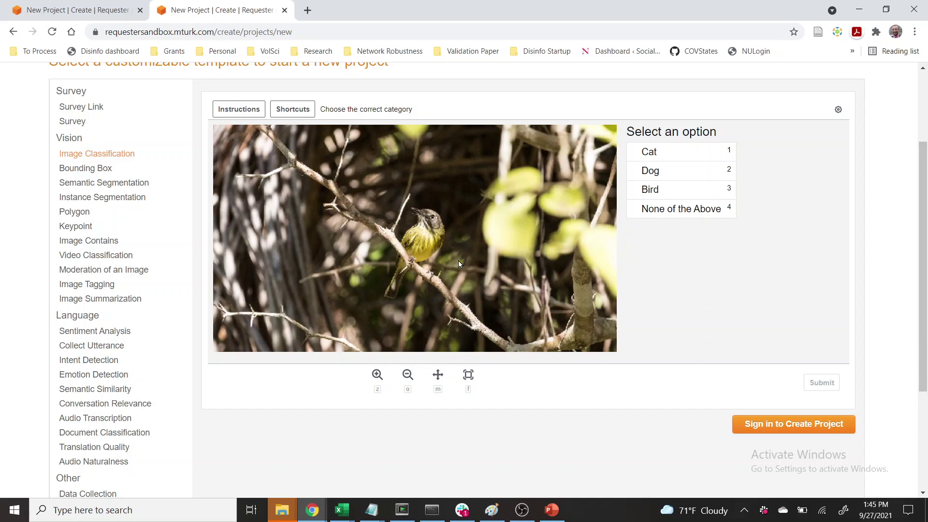
key(Down)
key(Down)
key(Down)
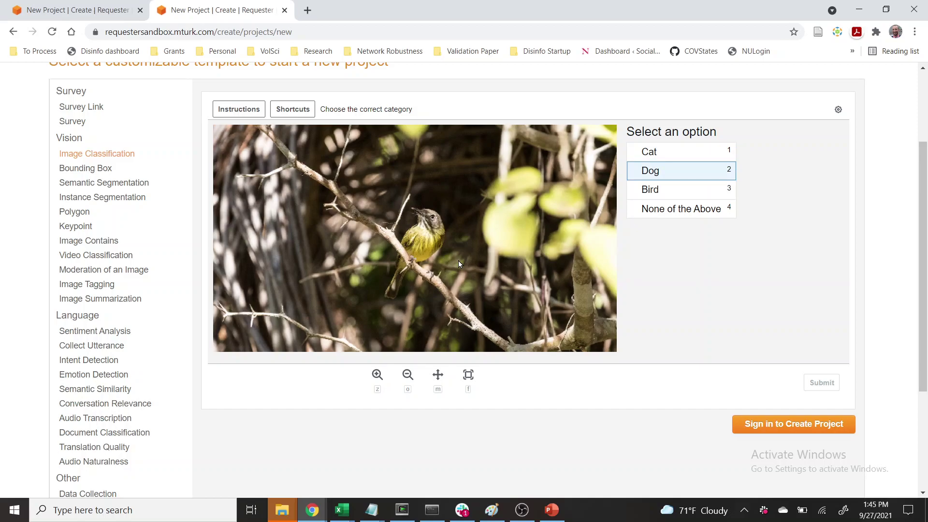
key(Up)
key(Down)
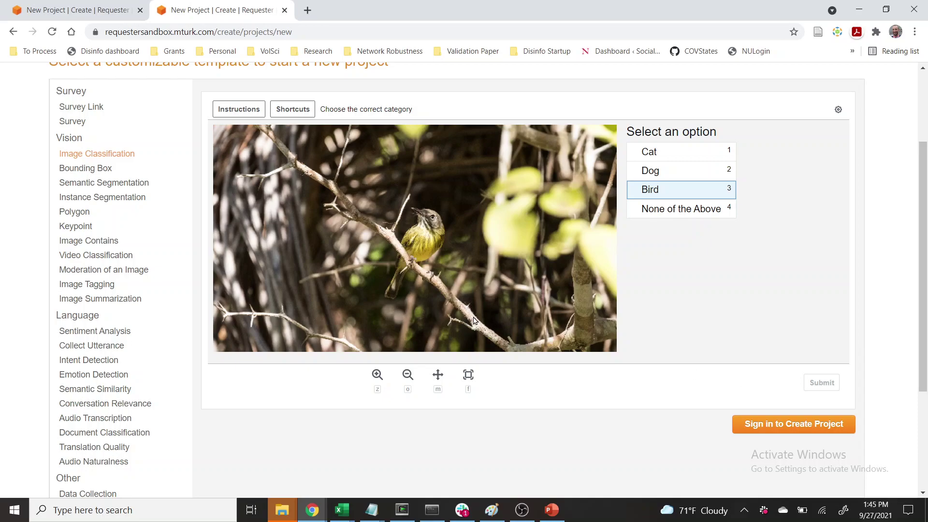
scroll(127, 262, down, 2)
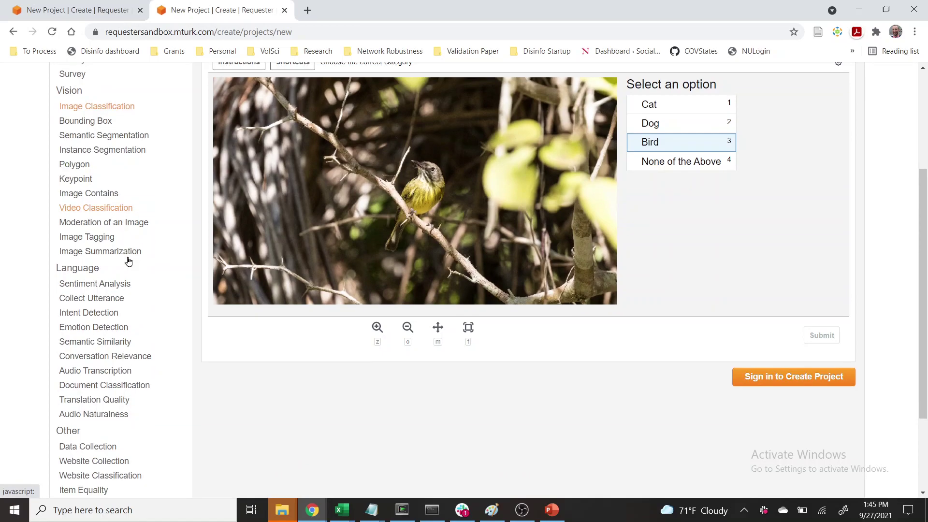
scroll(123, 113, up, 3)
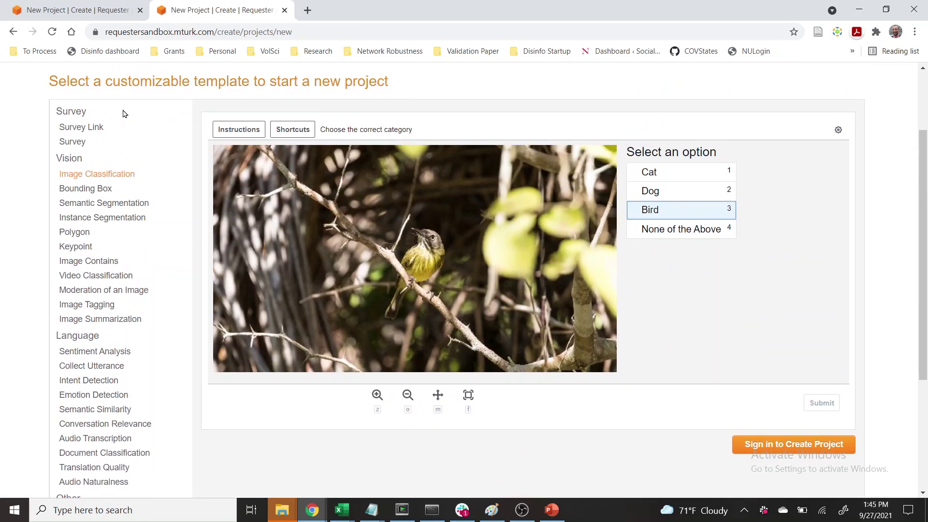
click(84, 127)
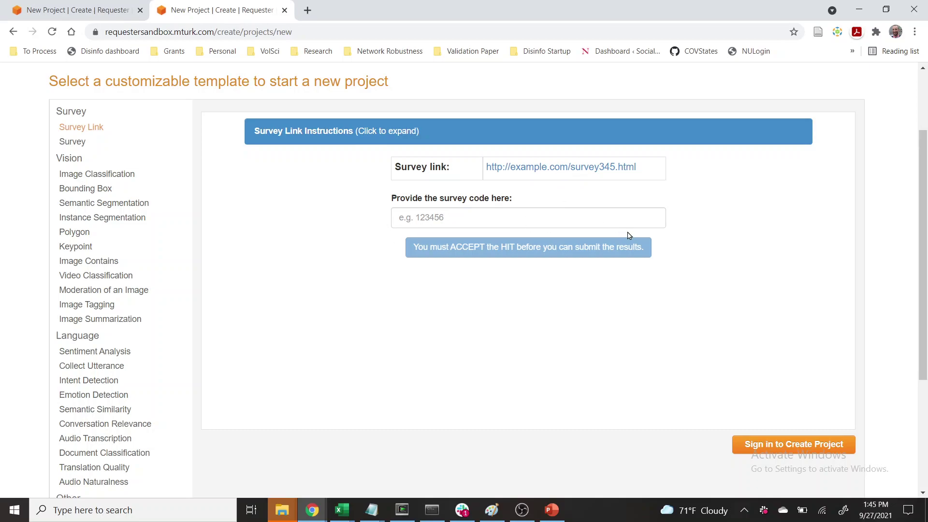
Step: Sign in to the sandbox requester account and create a project from the Survey Link template
scroll(585, 336, down, 3)
scroll(592, 337, up, 5)
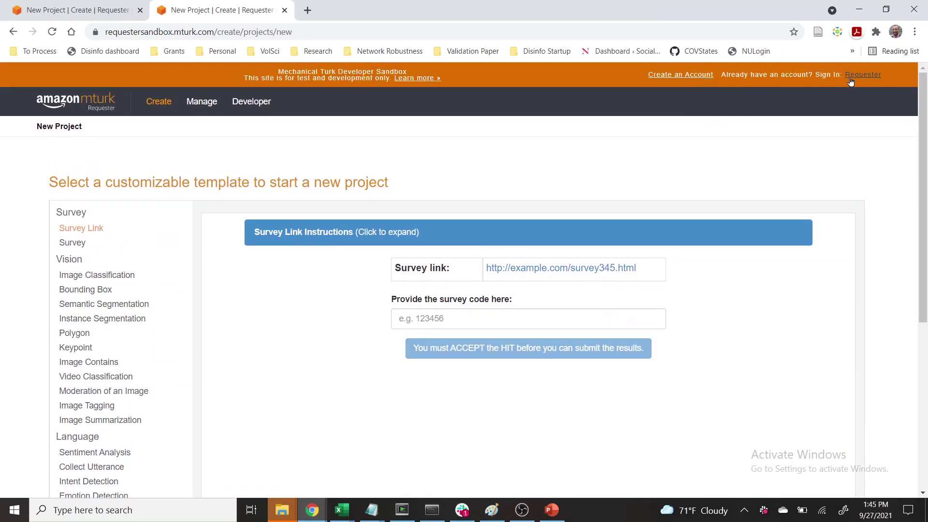
click(854, 75)
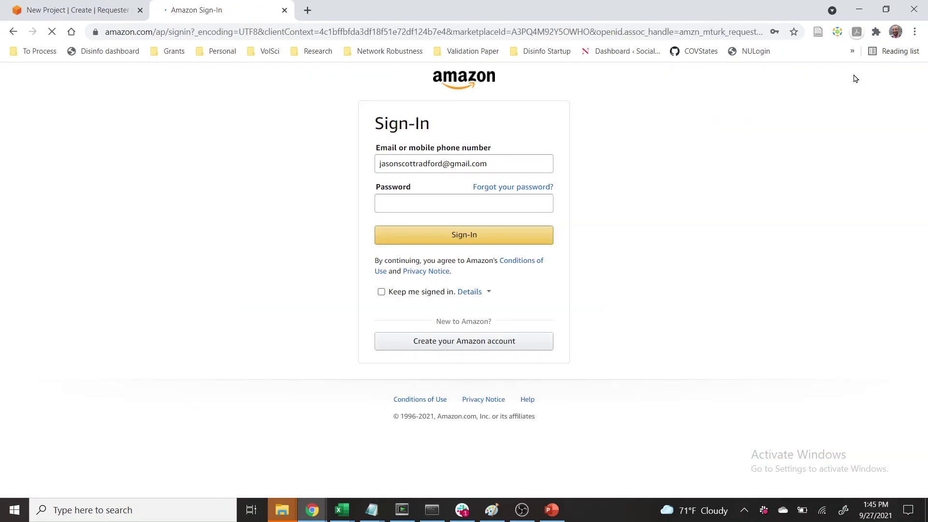
text(•••••)
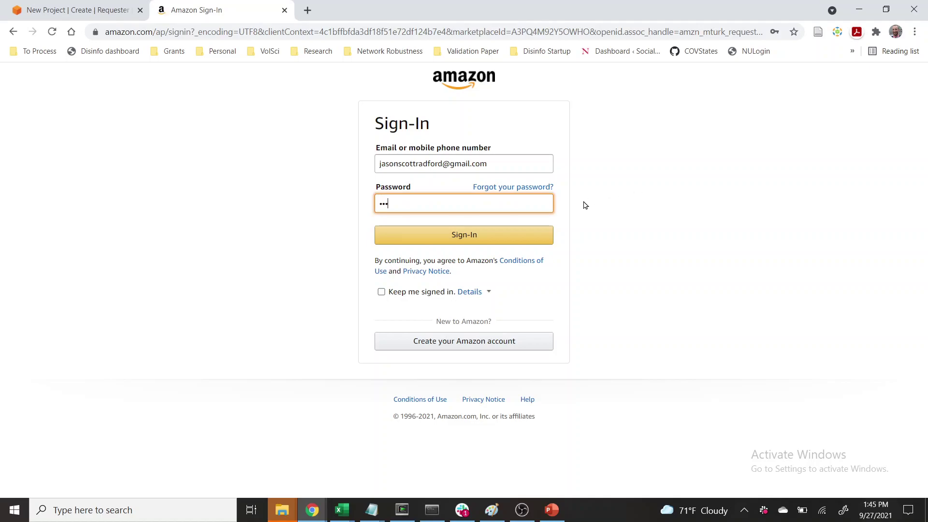
text(••••••)
key(Return)
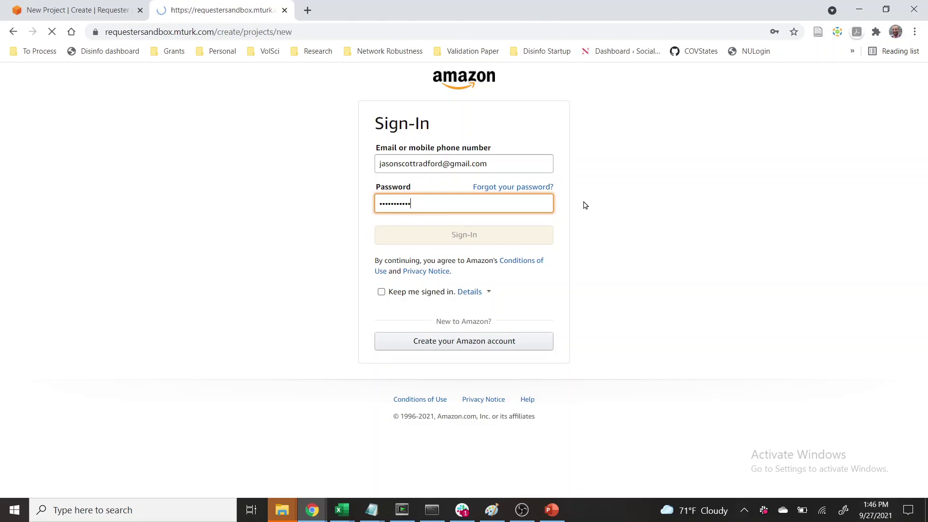
scroll(585, 205, down, 3)
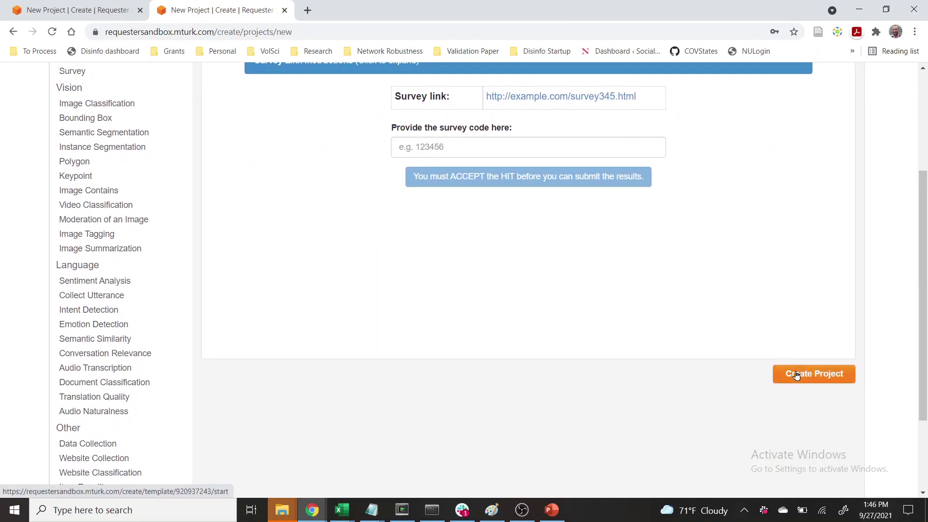
click(797, 375)
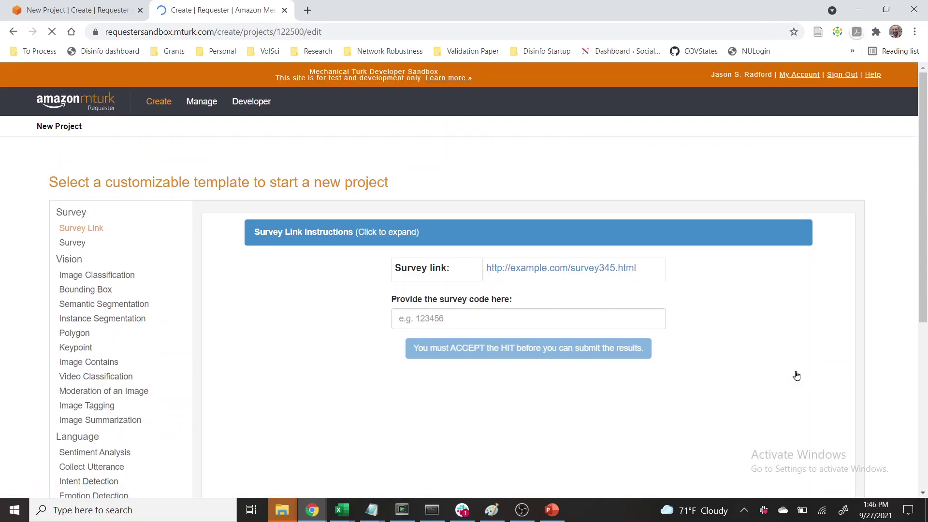
Step: Name the project 'test survey', title it 'Example survey for a demo video', describe it 'please my survey'
scroll(797, 376, down, 2)
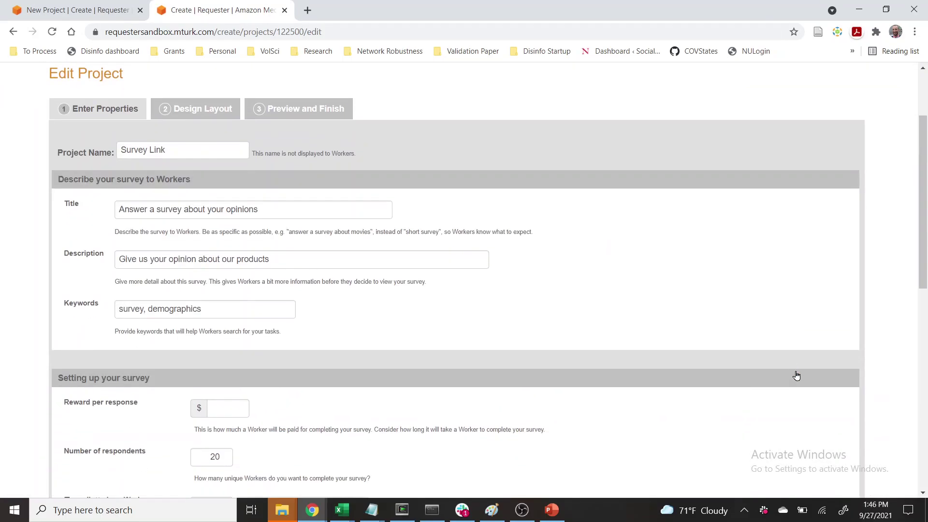
drag(194, 147, 92, 149)
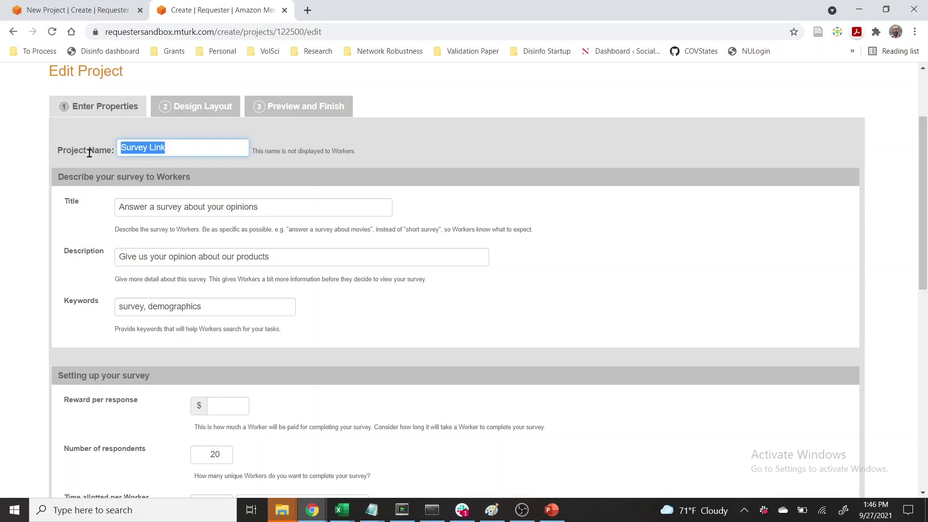
text(test survey)
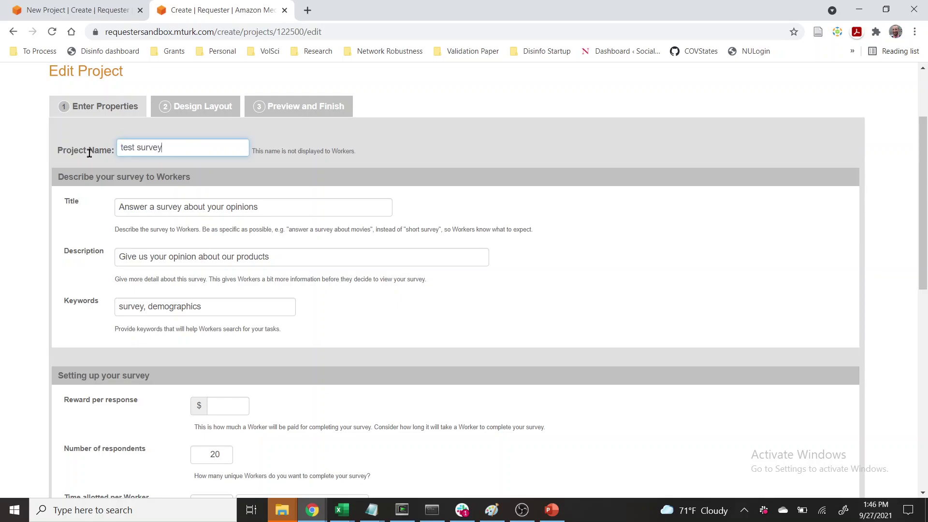
key(Tab)
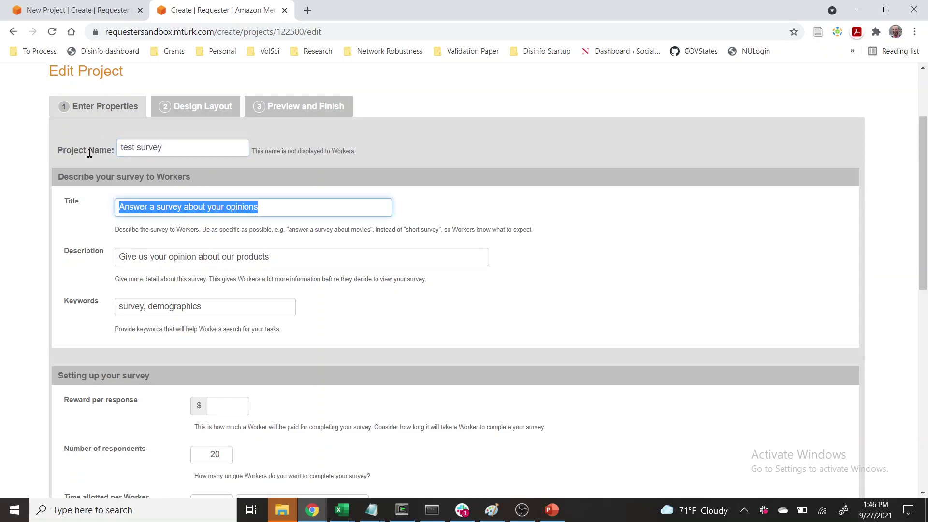
text(Example survey )
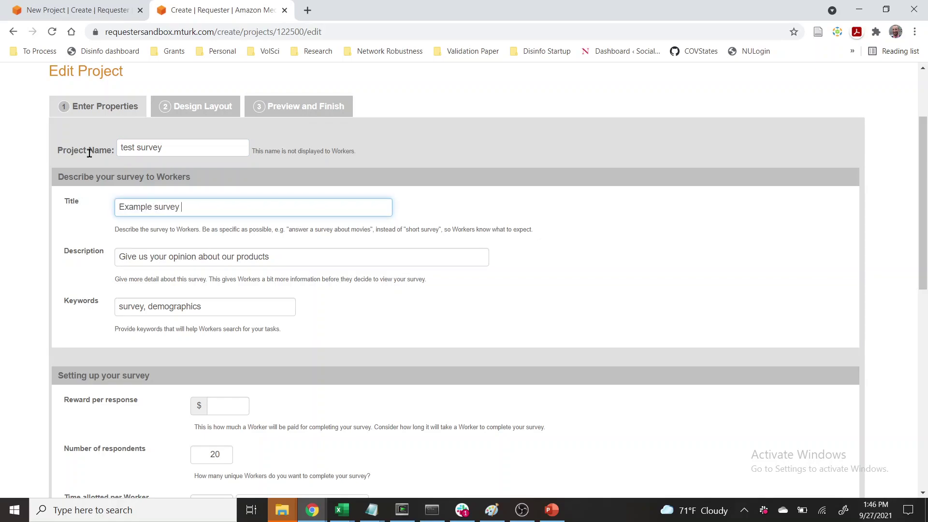
text(for a demo video)
key(Tab)
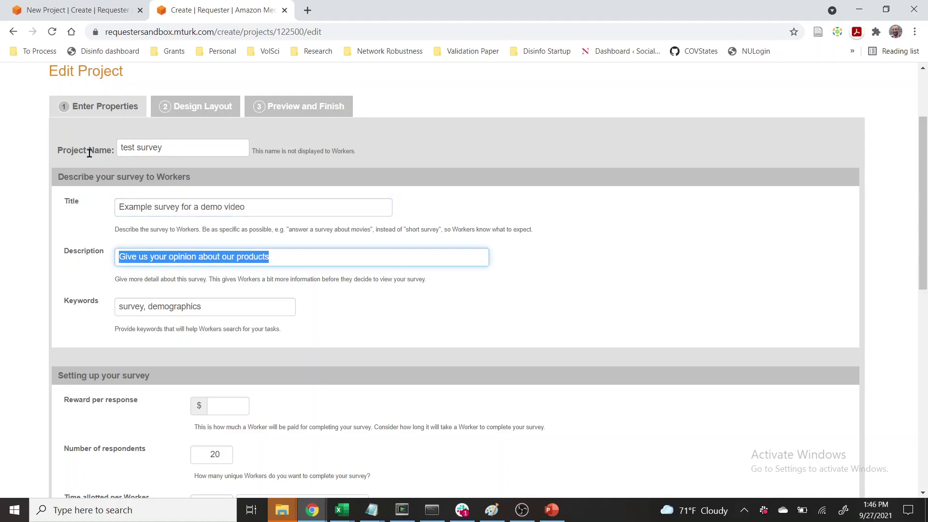
text(plea)
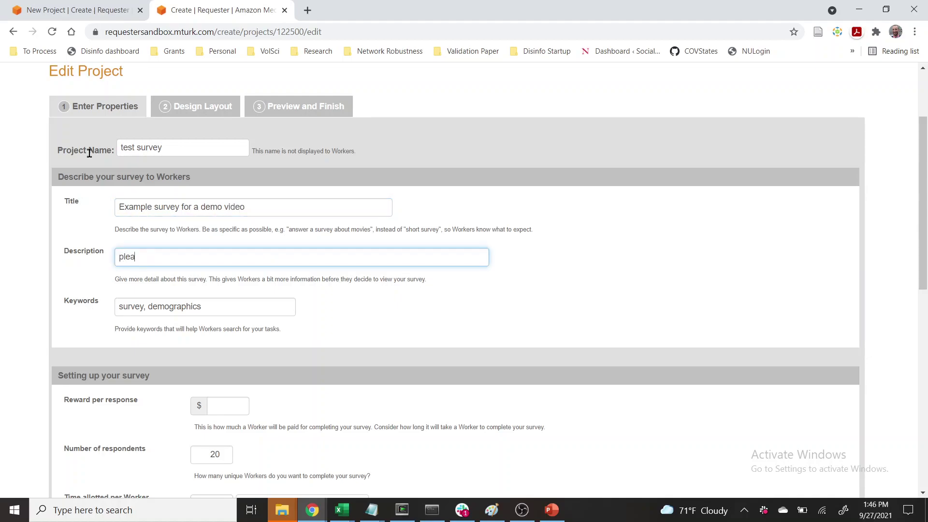
text(se my survey)
Step: Set the reward per response to $1.00
scroll(228, 295, down, 2)
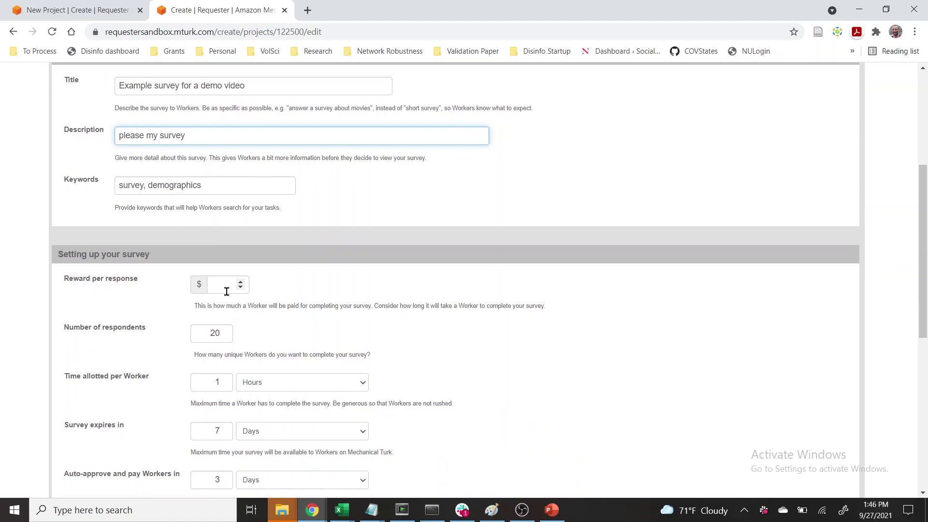
scroll(226, 291, down, 1)
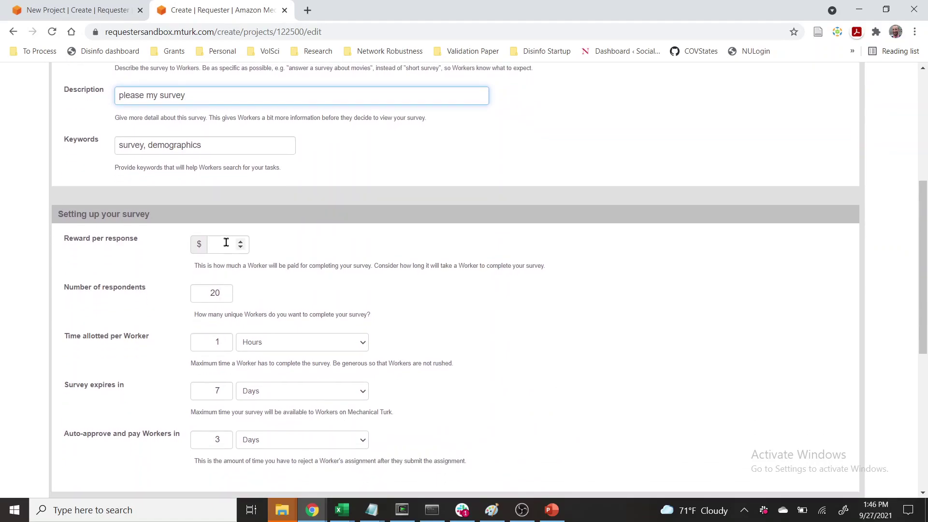
click(225, 243)
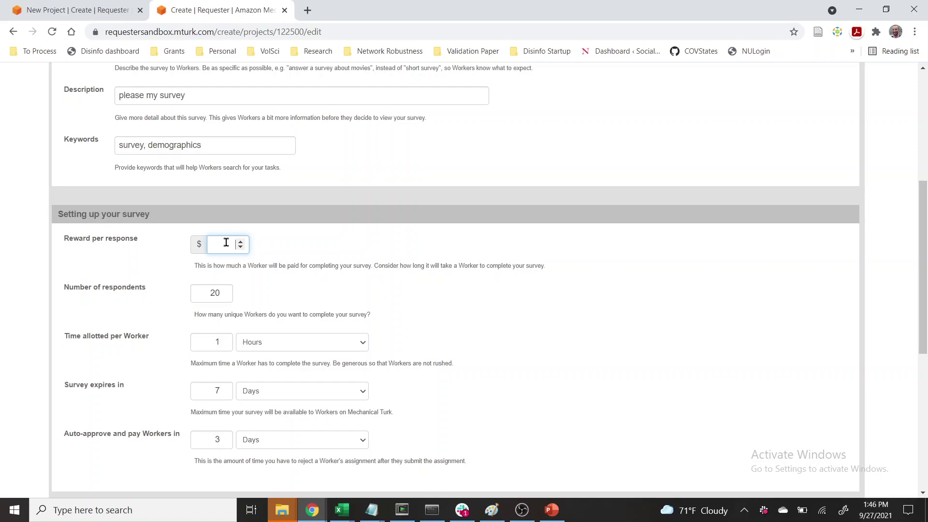
text(1.00)
click(129, 299)
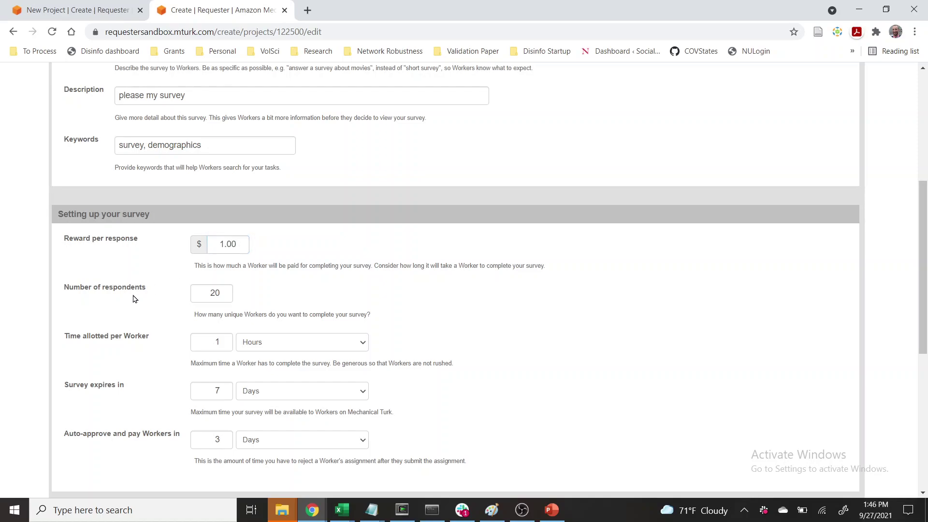
Step: Confirm 20 respondents, 1 hour per worker, 7-day expiry and 3-day auto-approve
click(222, 292)
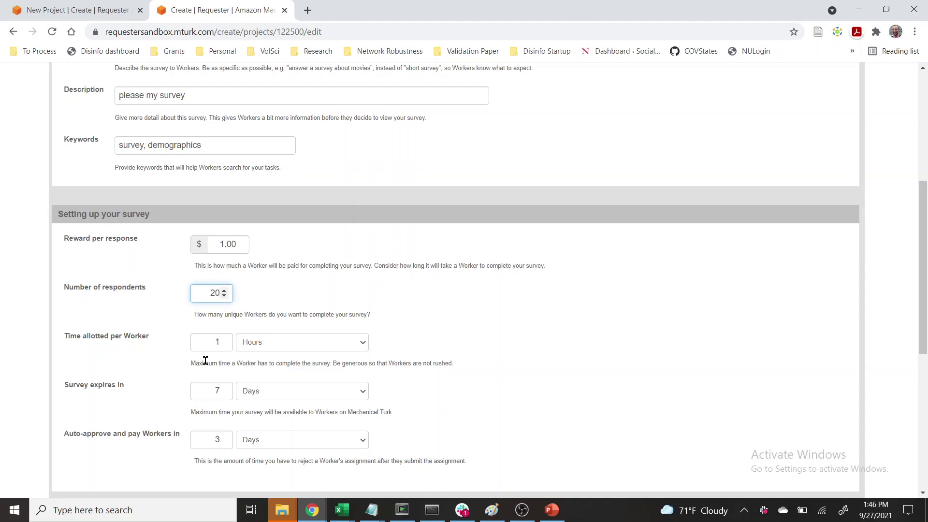
click(209, 344)
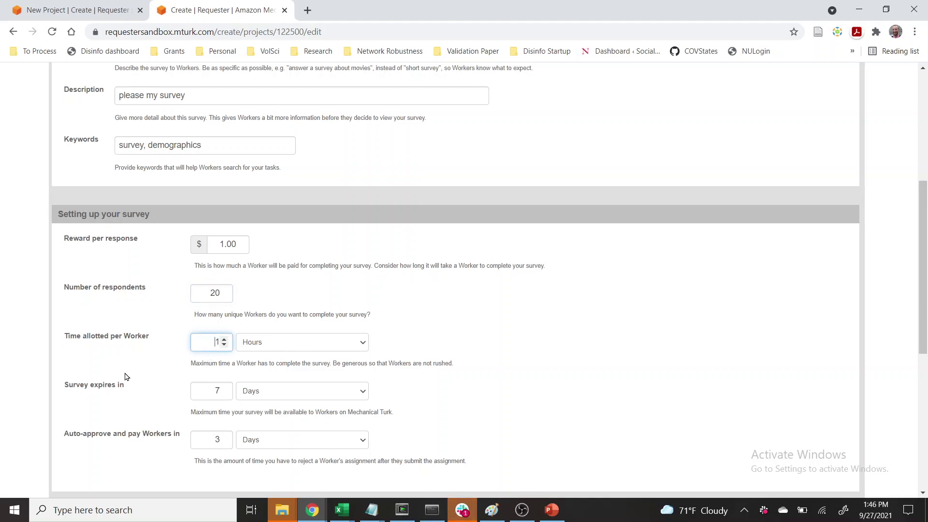
scroll(125, 377, down, 1)
click(208, 370)
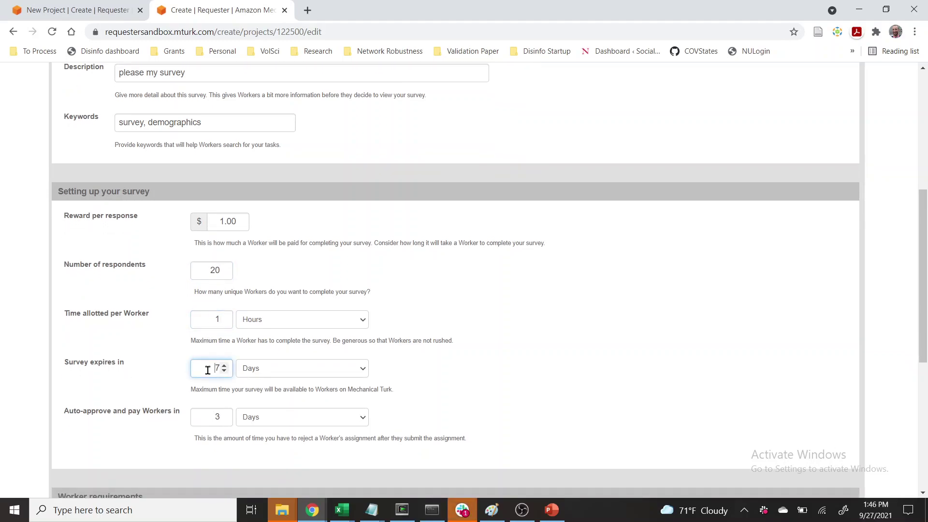
scroll(208, 370, down, 2)
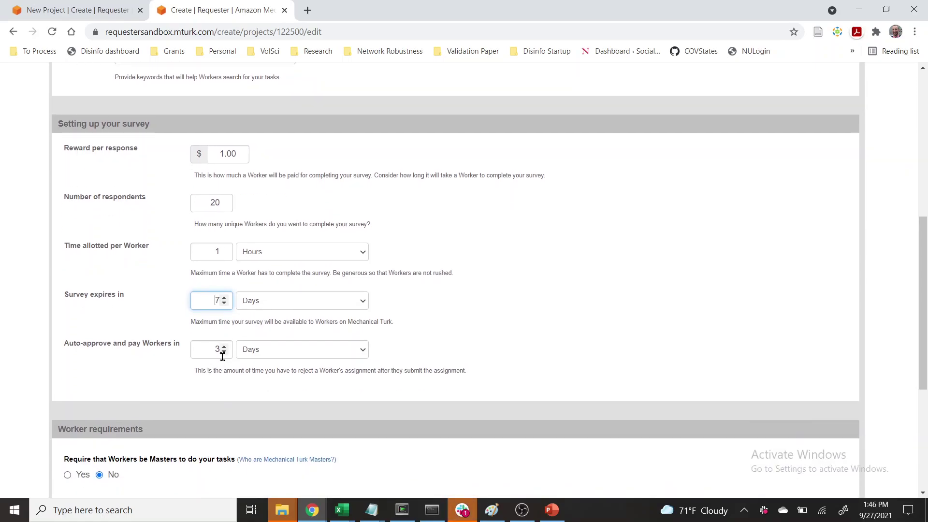
click(222, 356)
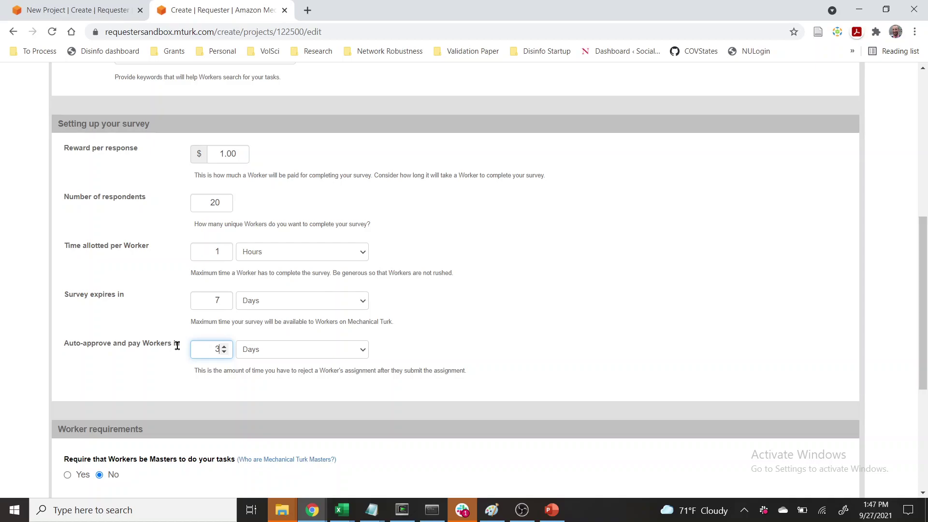
scroll(177, 346, down, 1)
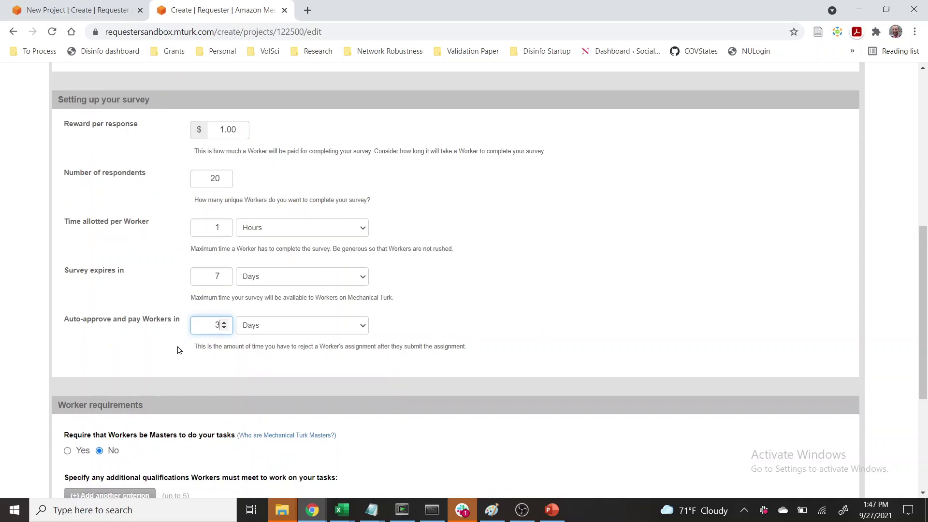
scroll(178, 350, down, 3)
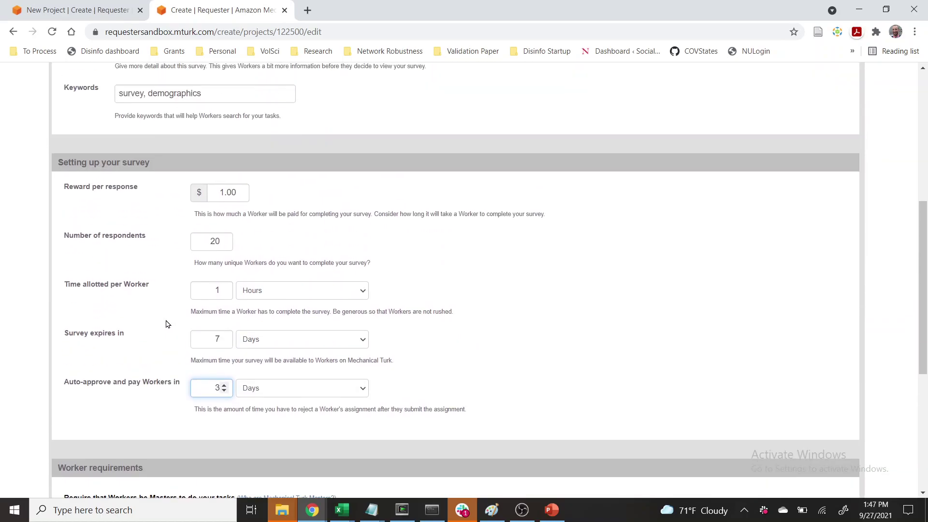
scroll(177, 173, down, 5)
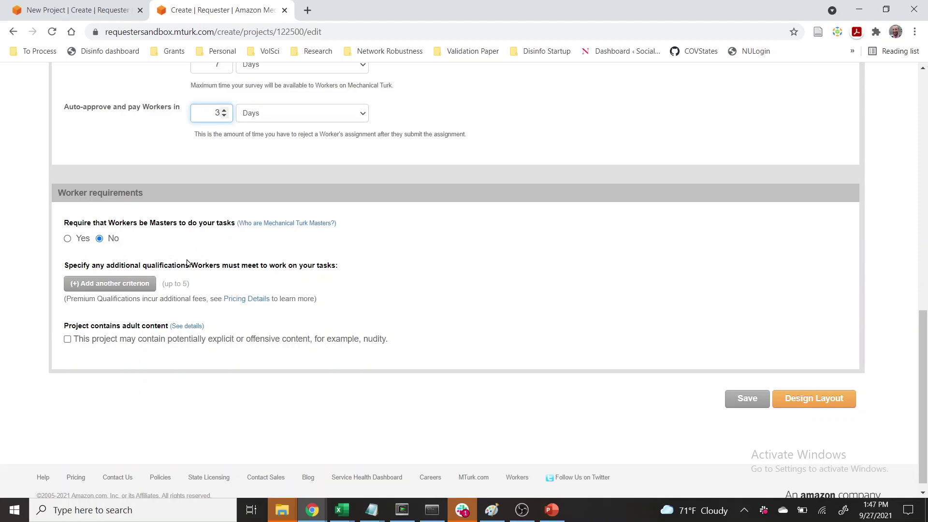
click(133, 289)
click(134, 288)
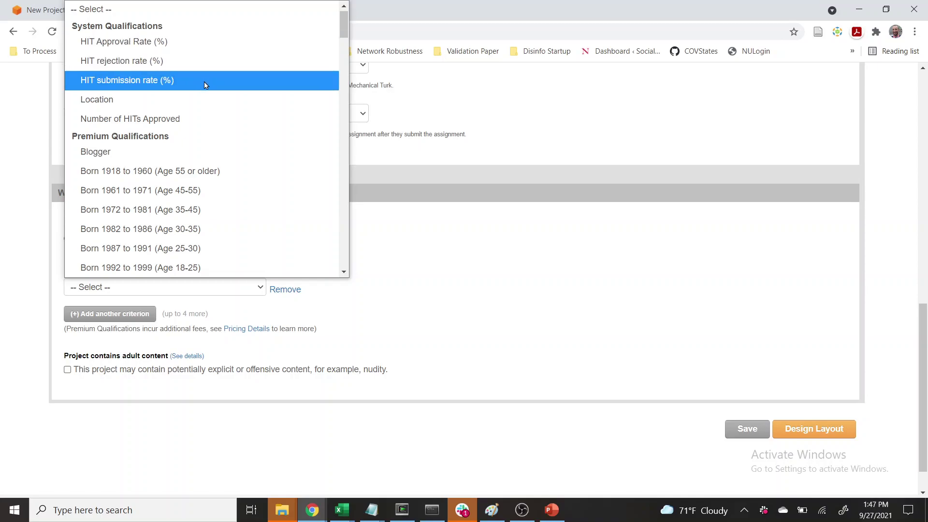
click(147, 99)
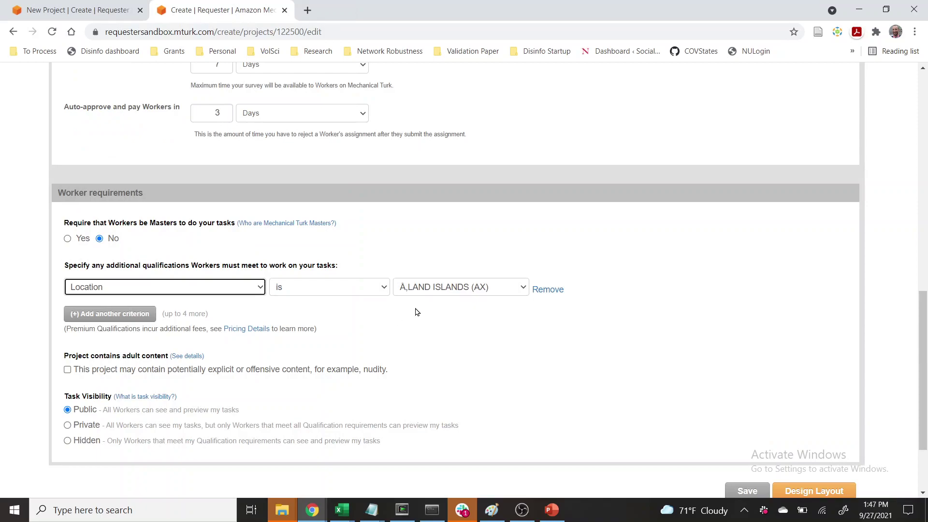
click(432, 290)
scroll(485, 227, down, 20)
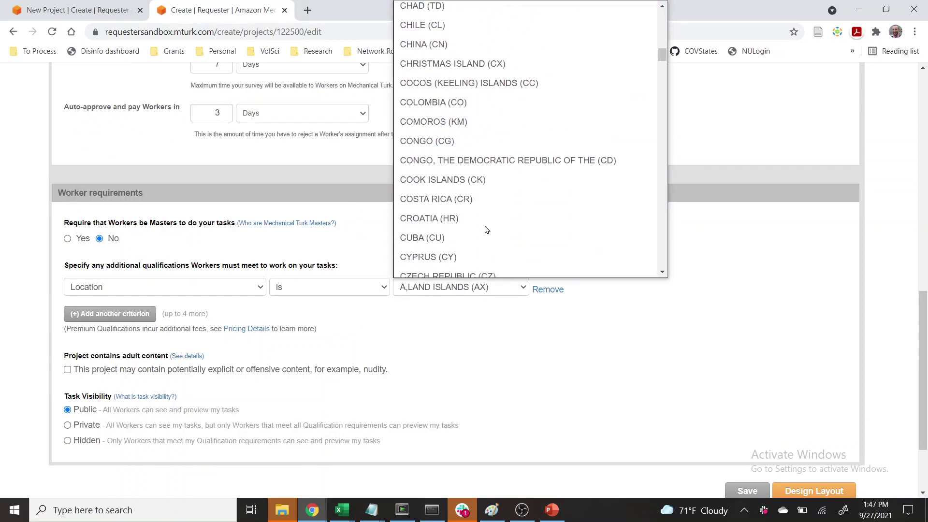
scroll(485, 230, down, 3)
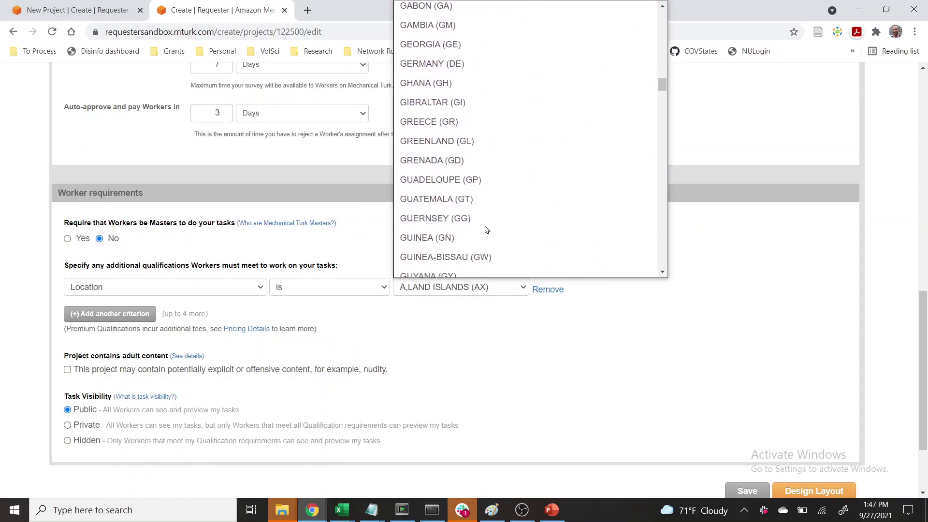
click(139, 288)
click(350, 295)
click(350, 295)
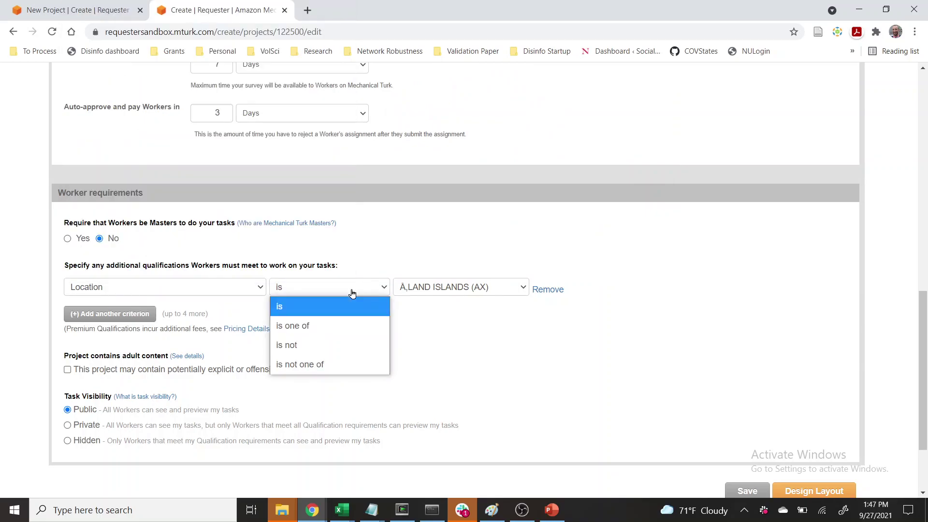
click(144, 313)
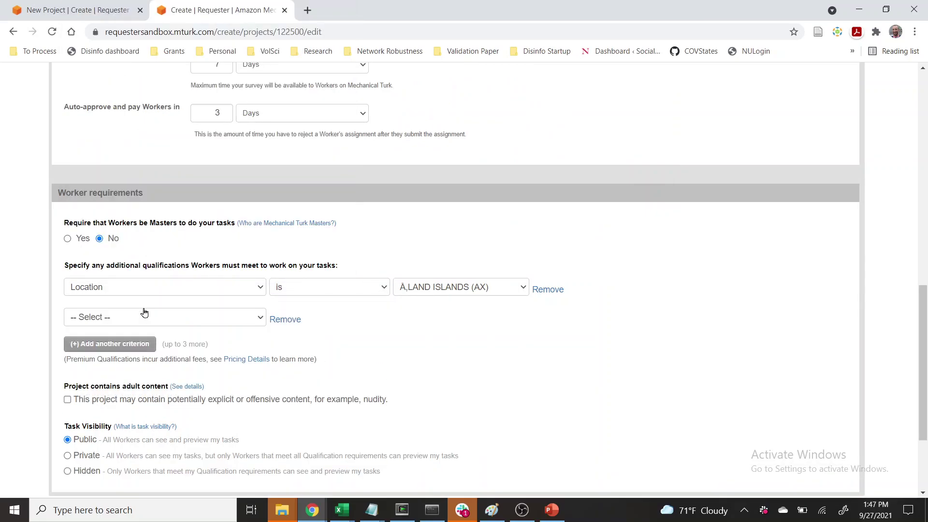
click(144, 314)
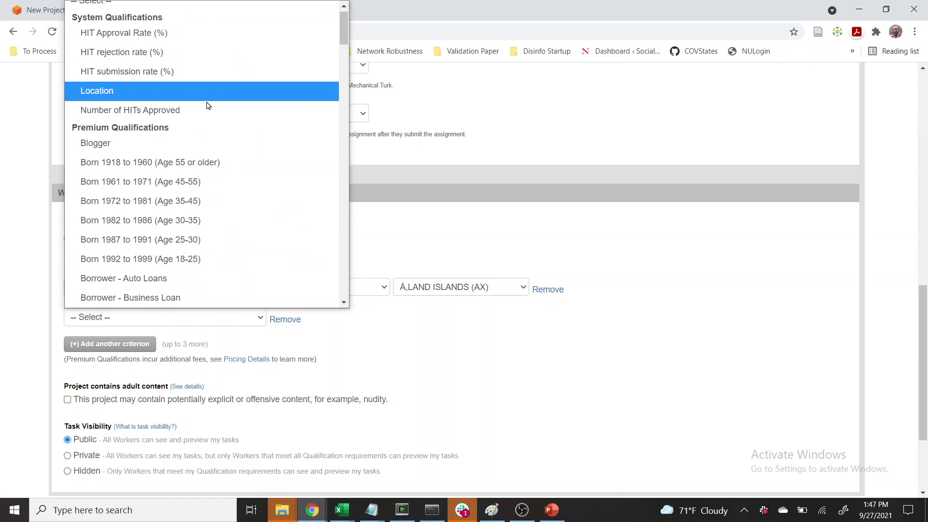
scroll(168, 81, up, 1)
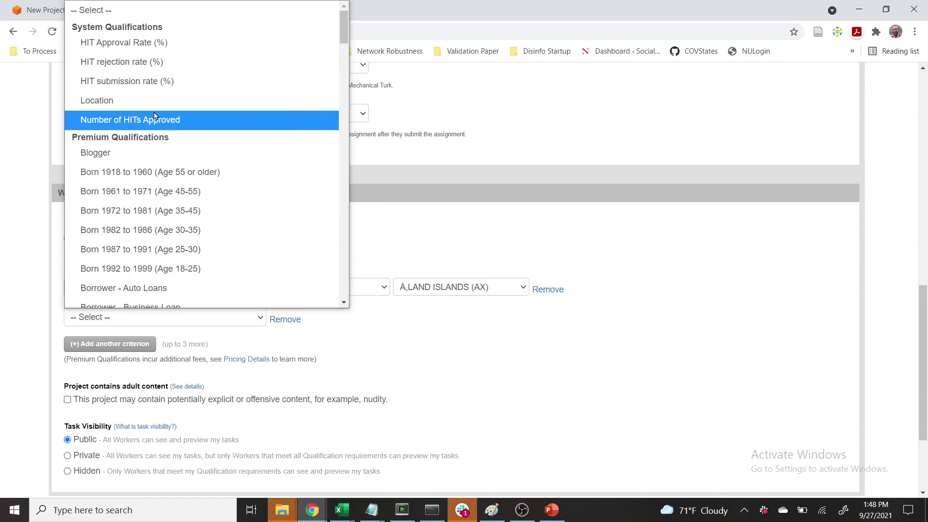
scroll(154, 116, down, 1)
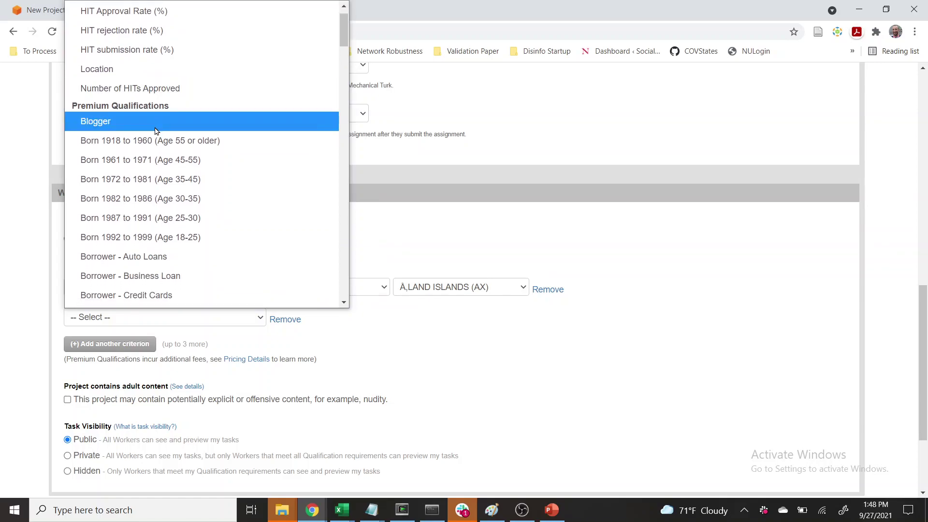
scroll(154, 130, down, 5)
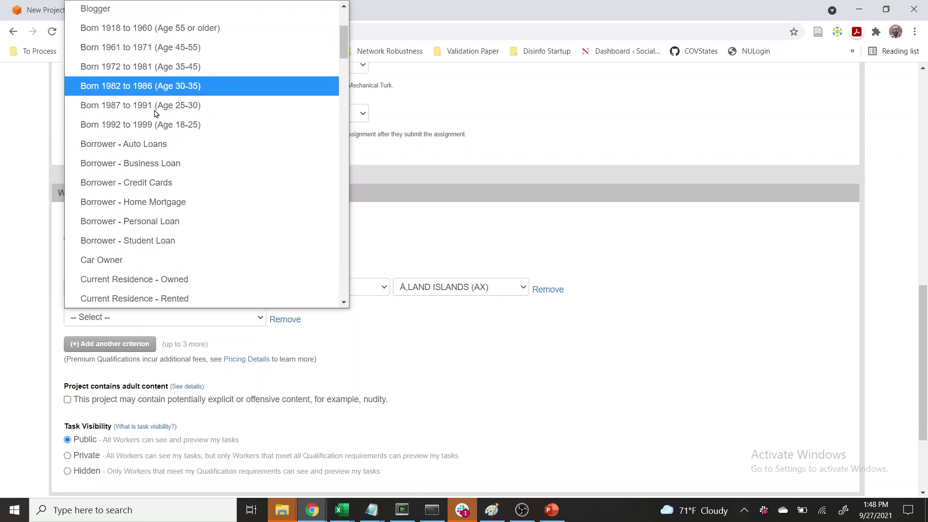
scroll(150, 133, down, 2)
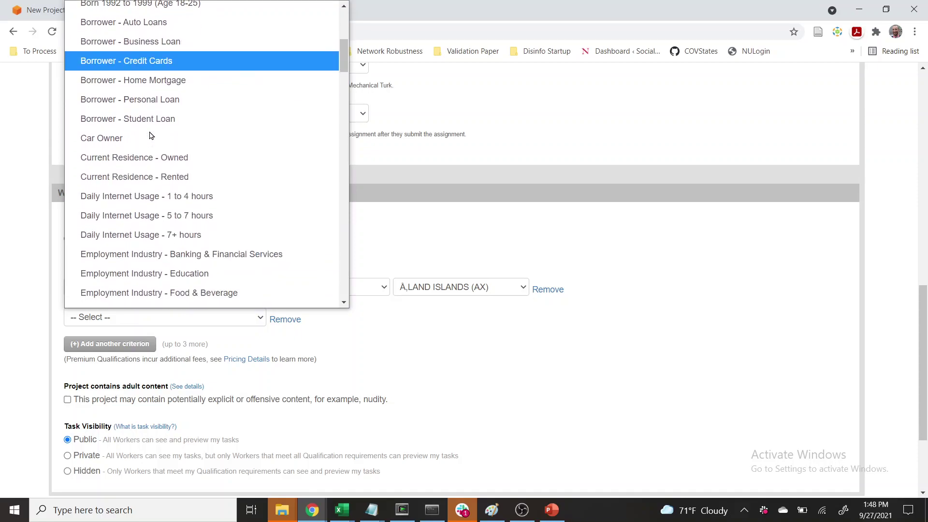
scroll(149, 135, up, 1)
scroll(153, 132, down, 20)
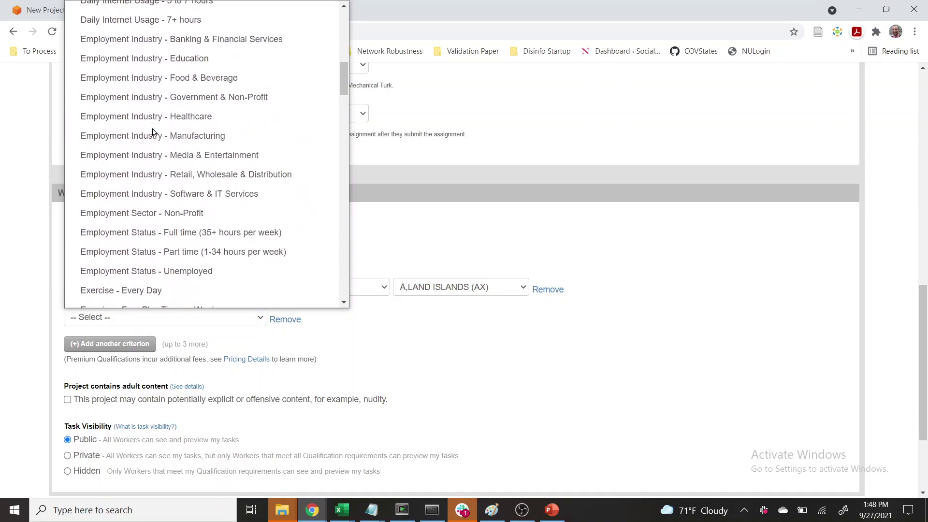
scroll(152, 132, down, 10)
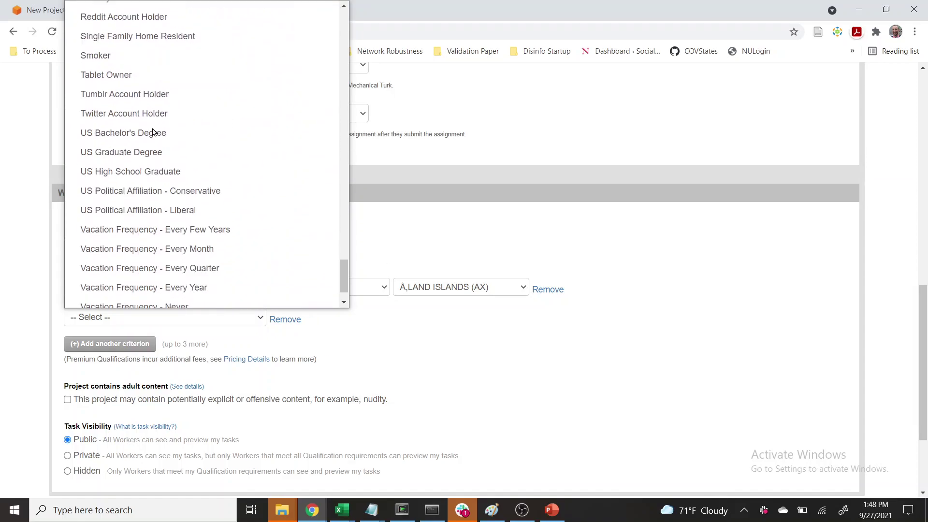
click(431, 246)
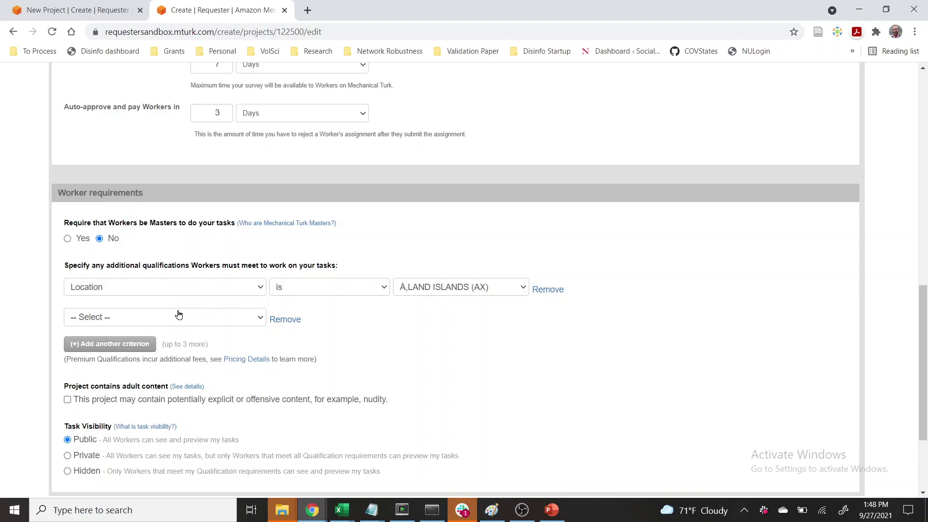
scroll(178, 315, down, 2)
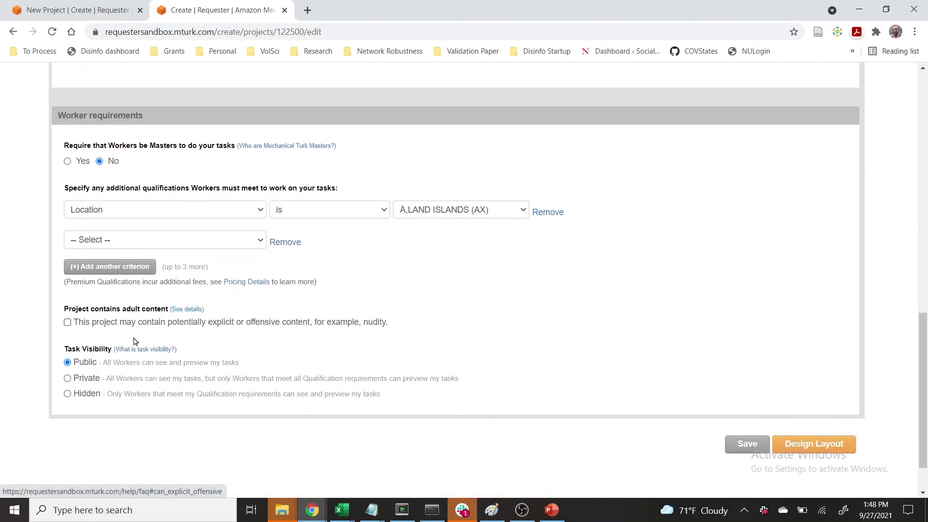
Step: Tick the potentially explicit or offensive content checkbox, making task visibility Private
click(68, 322)
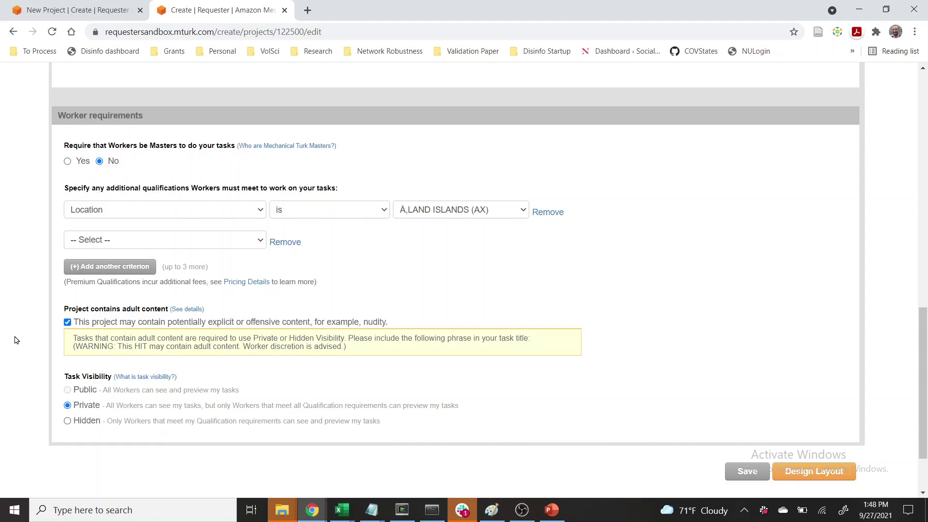
scroll(16, 341, down, 3)
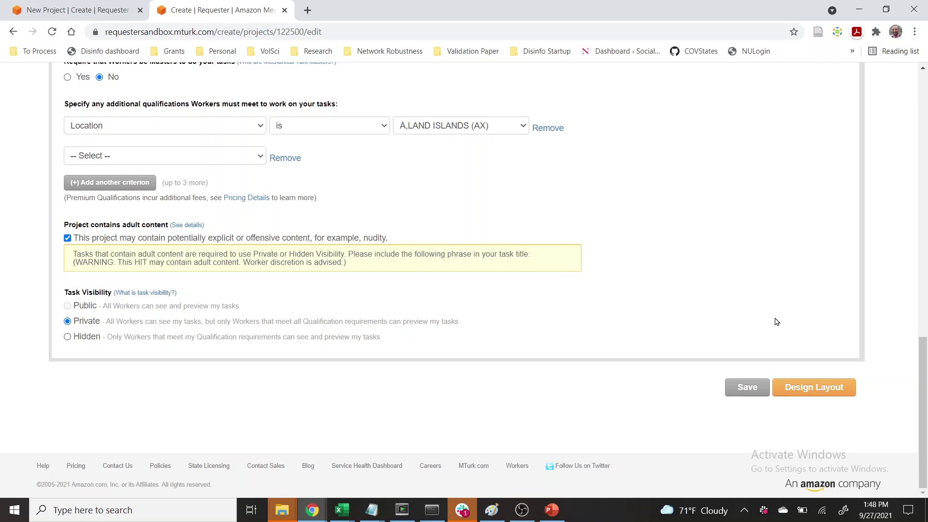
scroll(776, 321, up, 10)
scroll(776, 321, down, 10)
Step: Remove the Location (Åland Islands) qualification requirement and continue to Design Layout and Preview
click(548, 129)
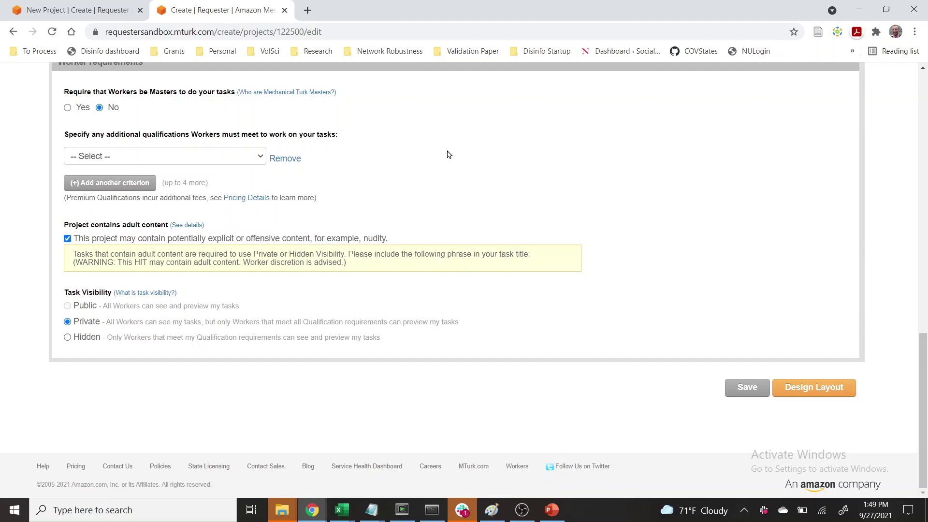
click(262, 153)
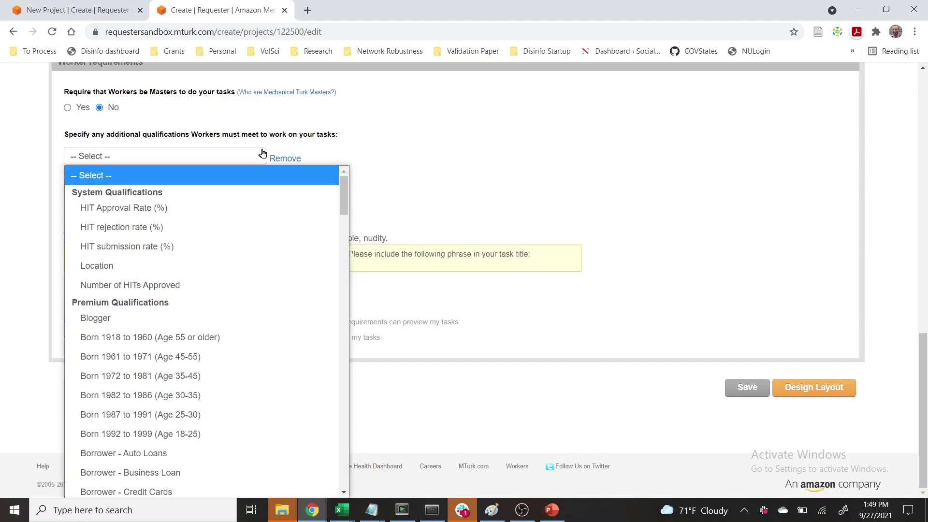
click(222, 266)
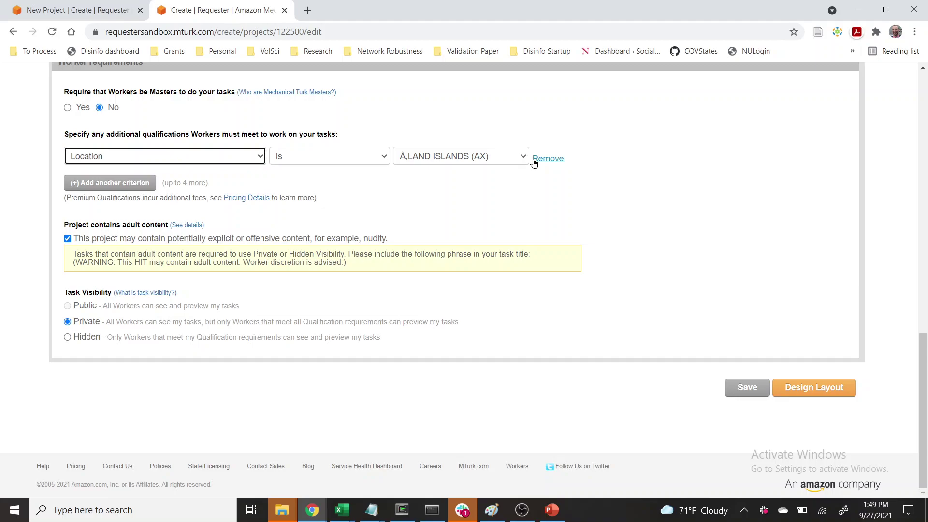
click(534, 161)
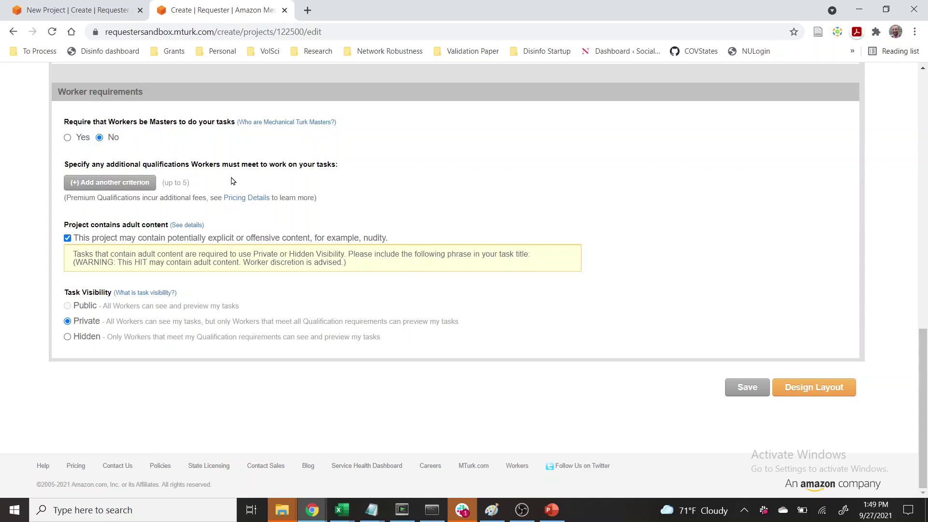
click(802, 391)
Step: Preview the task as workers will see it, then return to the layout editor
click(801, 389)
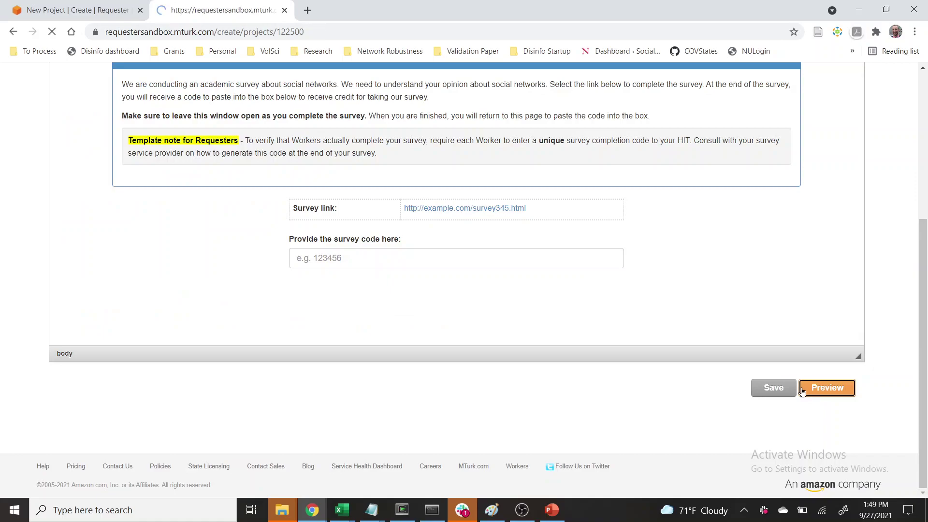
scroll(802, 391, down, 3)
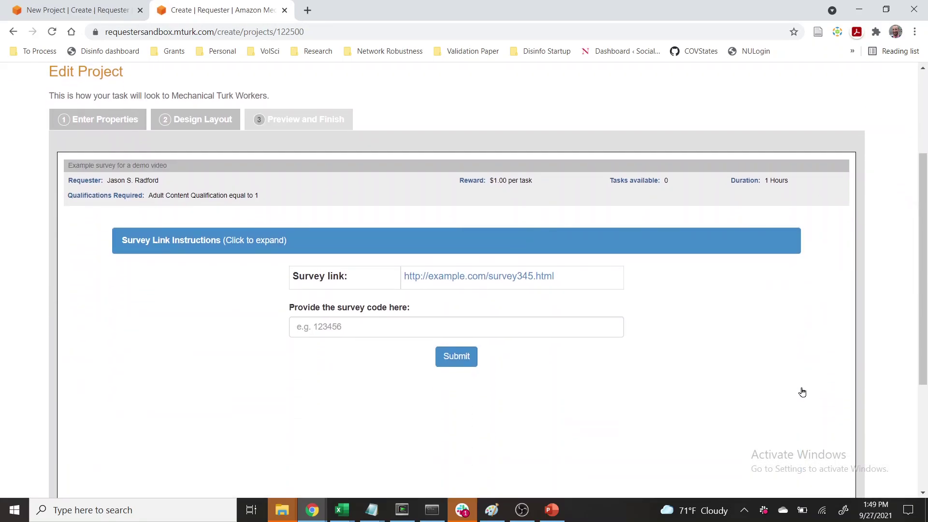
click(193, 99)
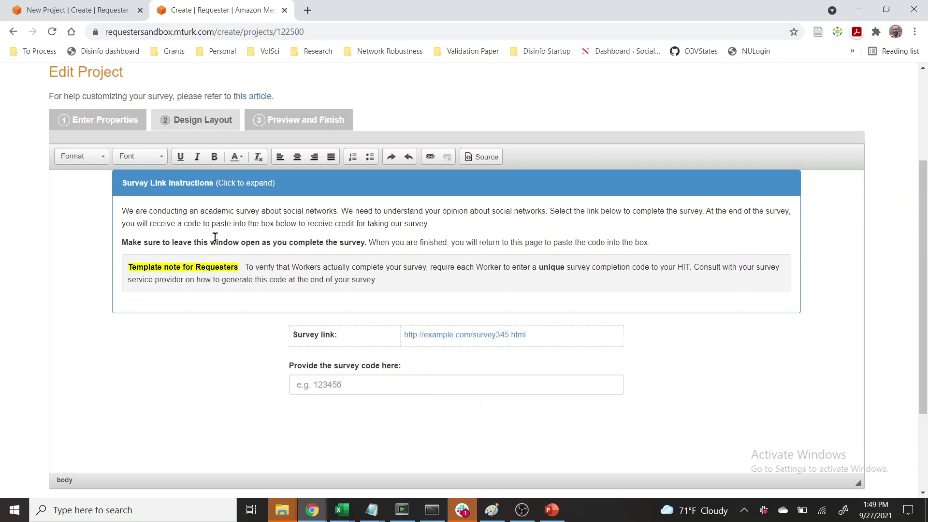
Step: Replace 'about social networks' in the first instruction sentence with 'for a tutorial'
click(176, 215)
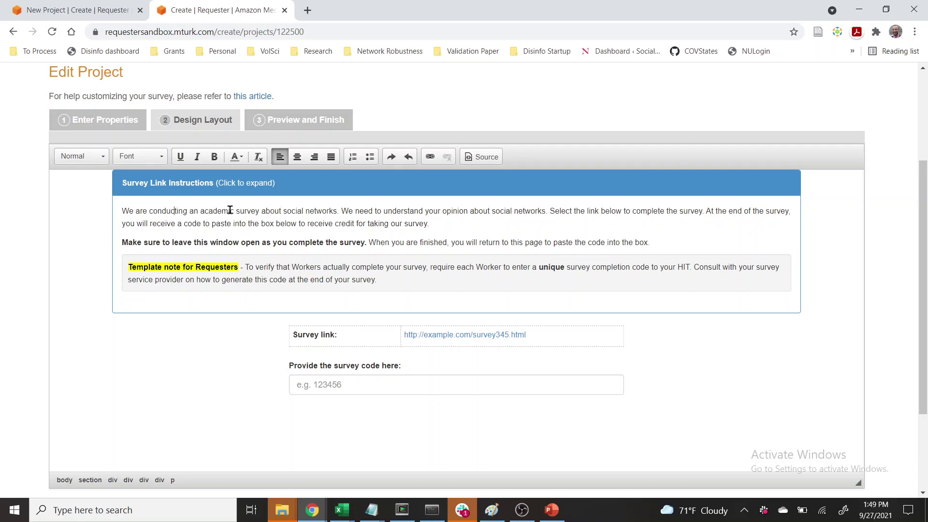
drag(274, 210, 337, 211)
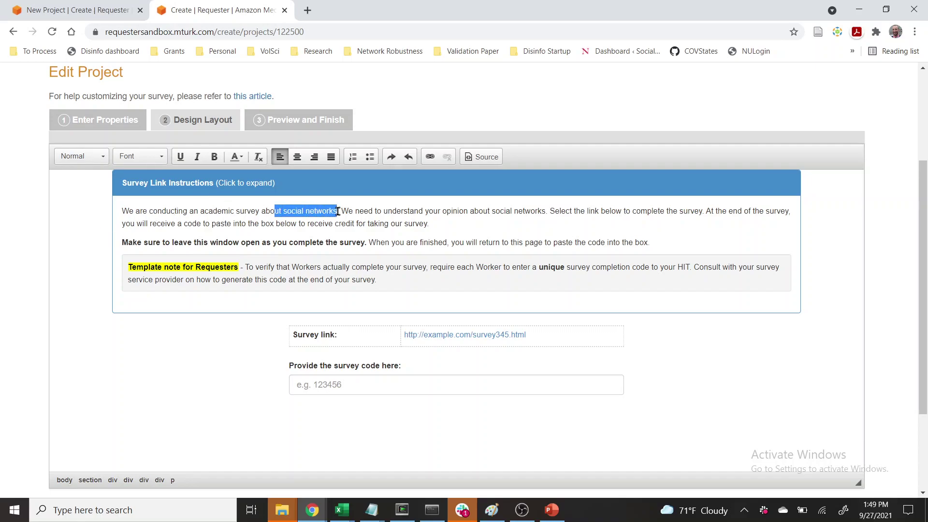
key(BackSpace)
key(BackSpace)
key(BackSpace)
key(BackSpace)
text(for a tutorial)
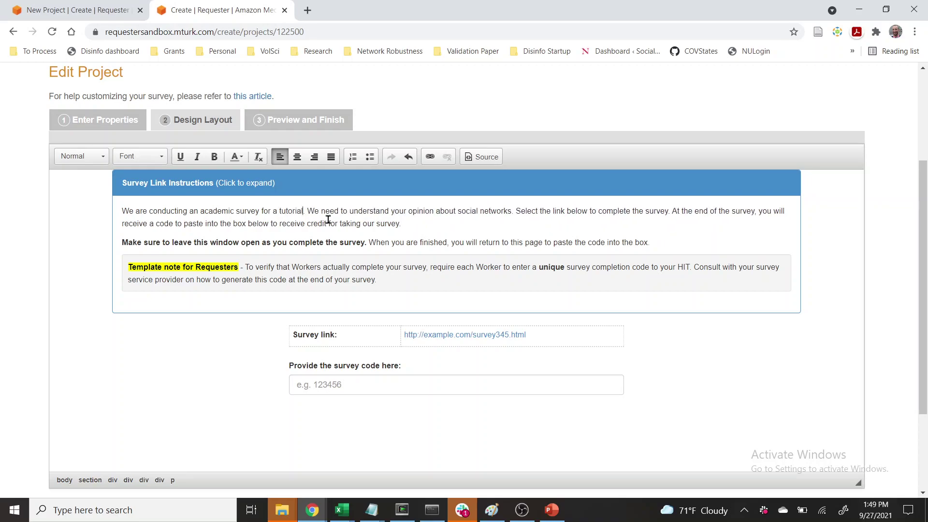
scroll(328, 219, down, 1)
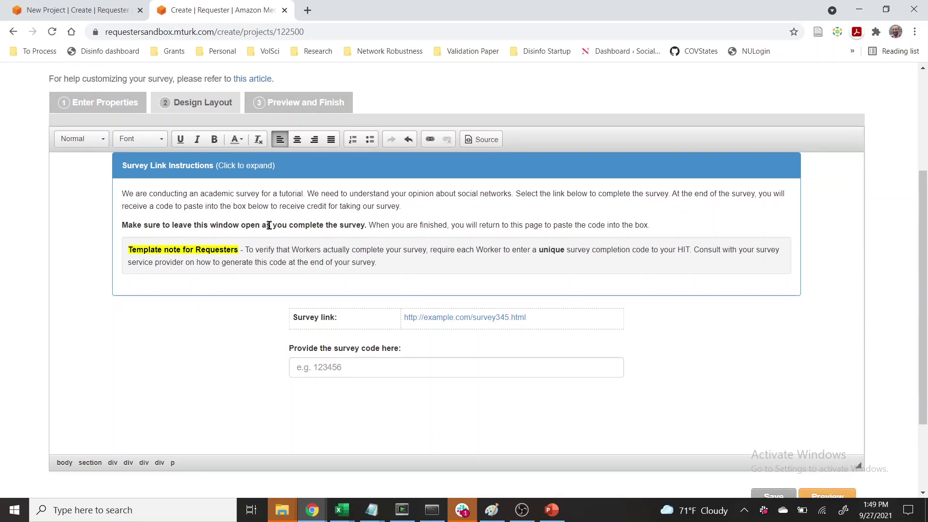
click(315, 226)
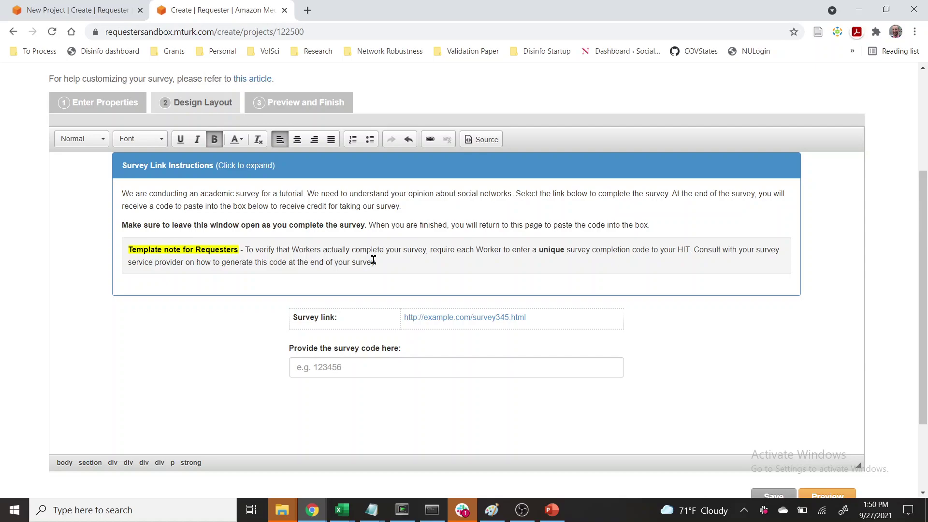
scroll(374, 260, down, 1)
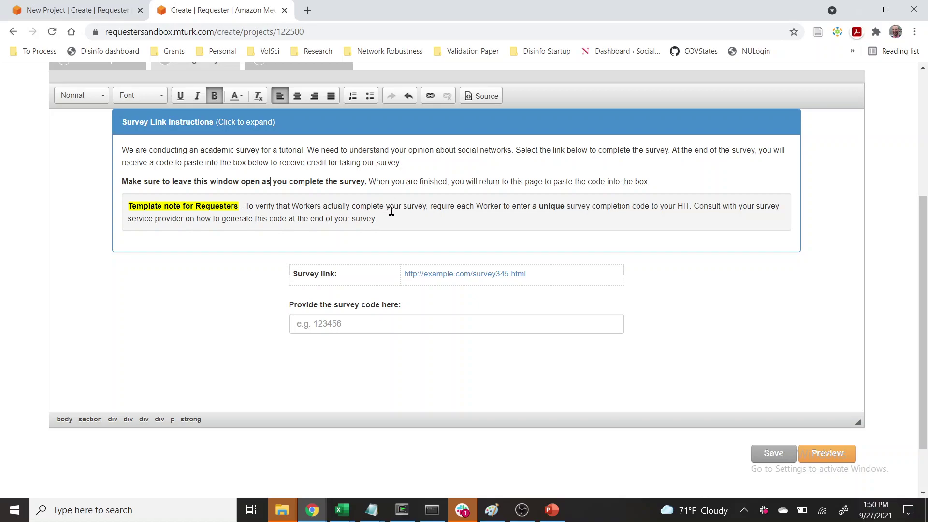
drag(686, 186, 709, 245)
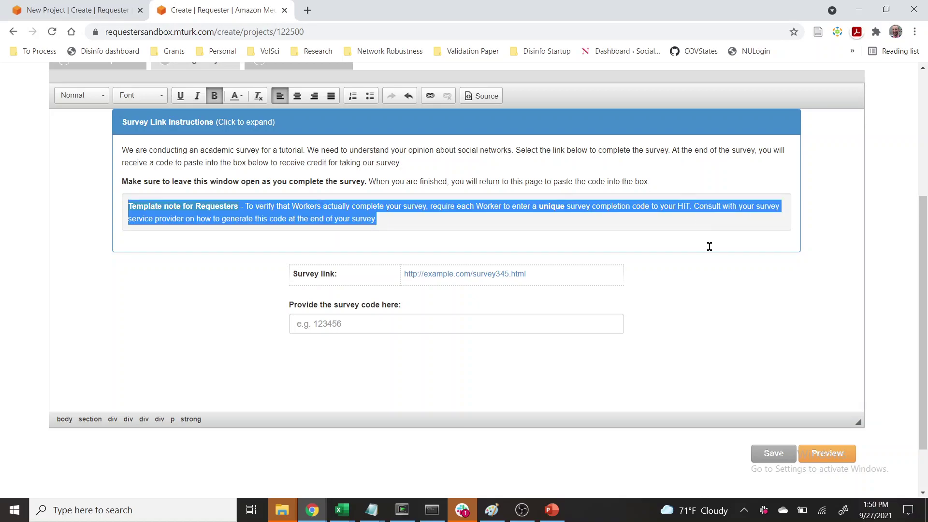
key(Delete)
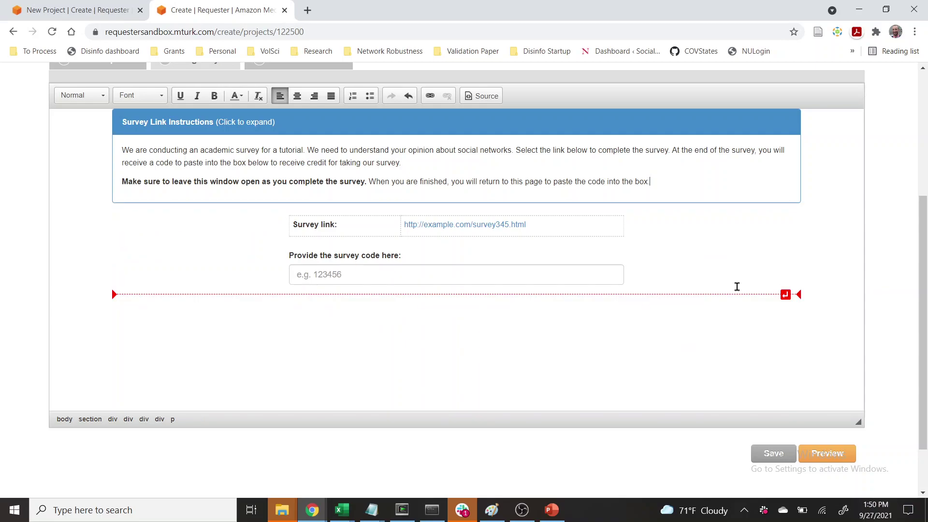
scroll(789, 271, down, 1)
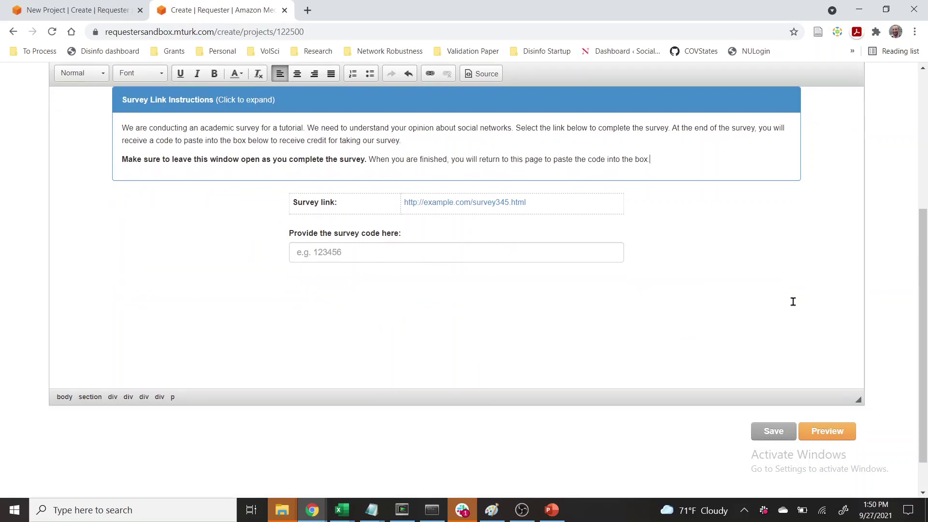
click(782, 436)
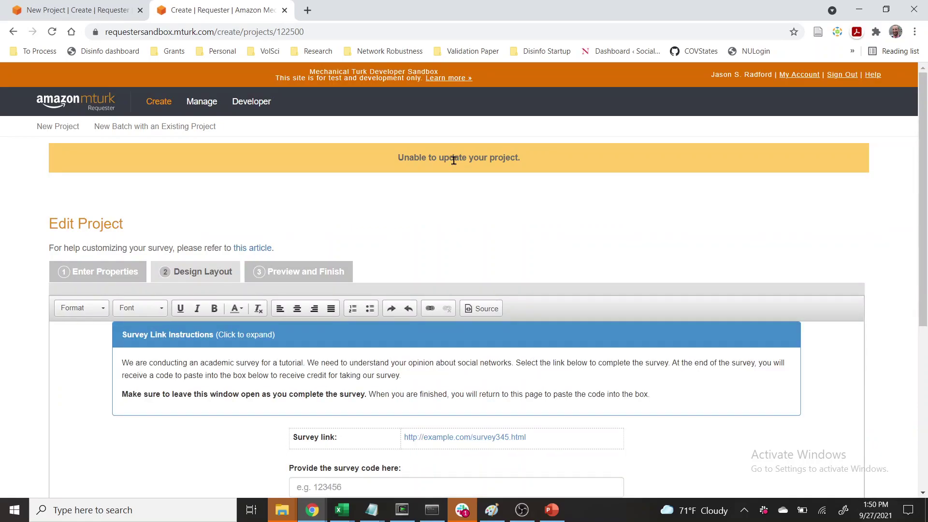
scroll(455, 162, down, 1)
scroll(454, 165, down, 1)
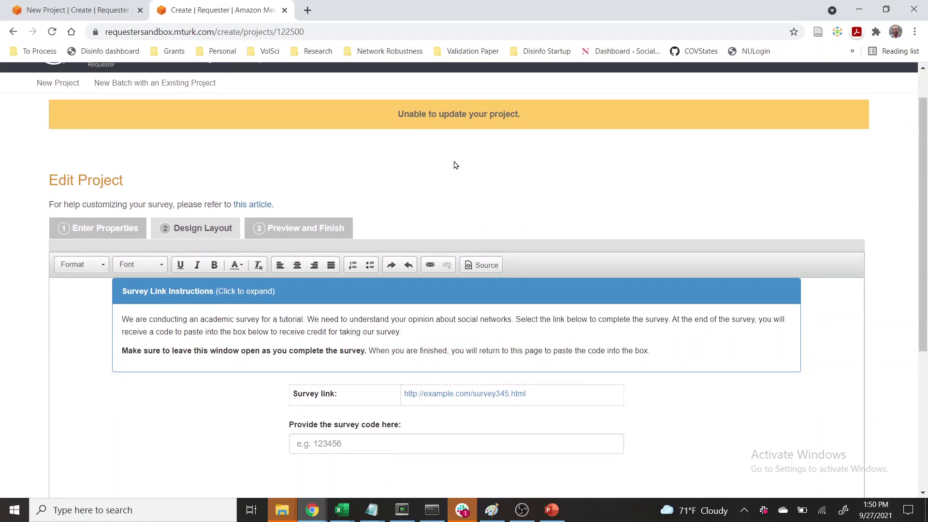
scroll(454, 165, down, 2)
scroll(296, 292, down, 2)
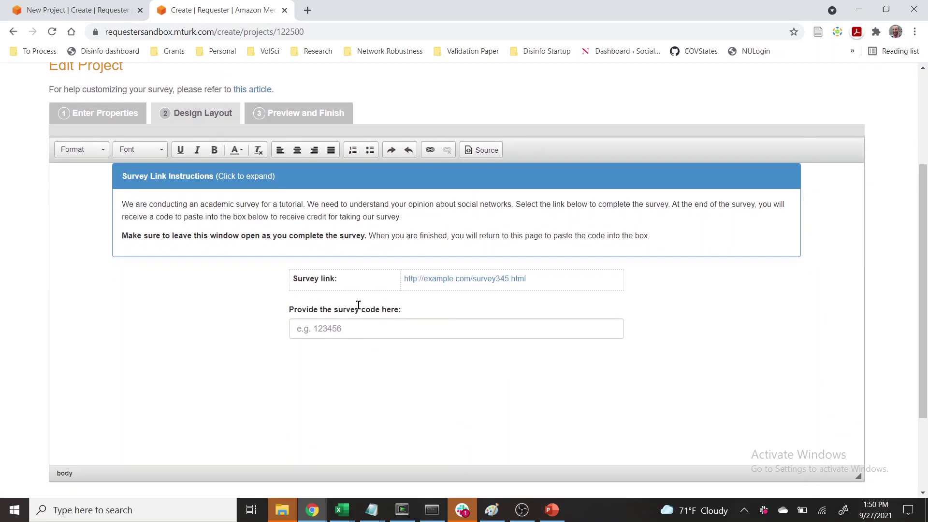
scroll(354, 295, up, 2)
Step: Preview the survey task and highlight its title, $1.00 reward and zero tasks available
click(292, 173)
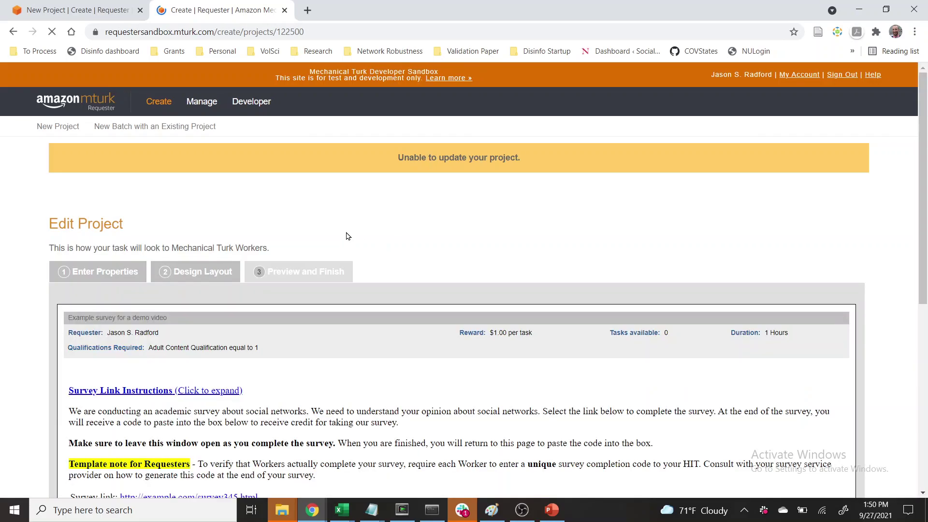
scroll(642, 224, down, 3)
scroll(830, 176, down, 2)
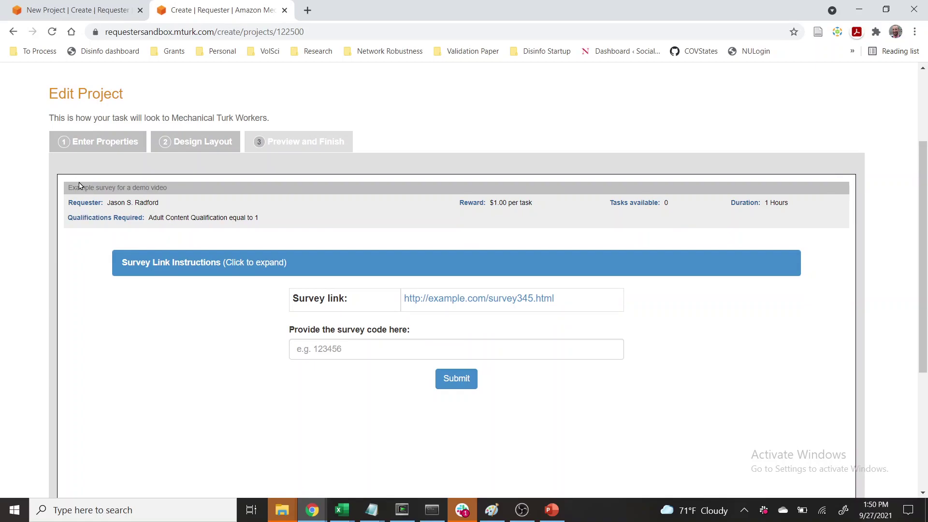
drag(80, 186, 170, 188)
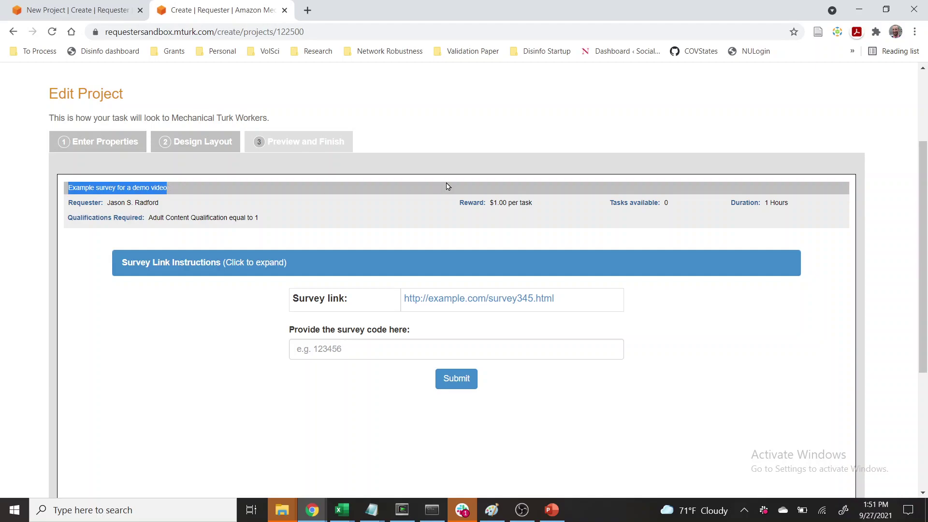
drag(457, 203, 533, 203)
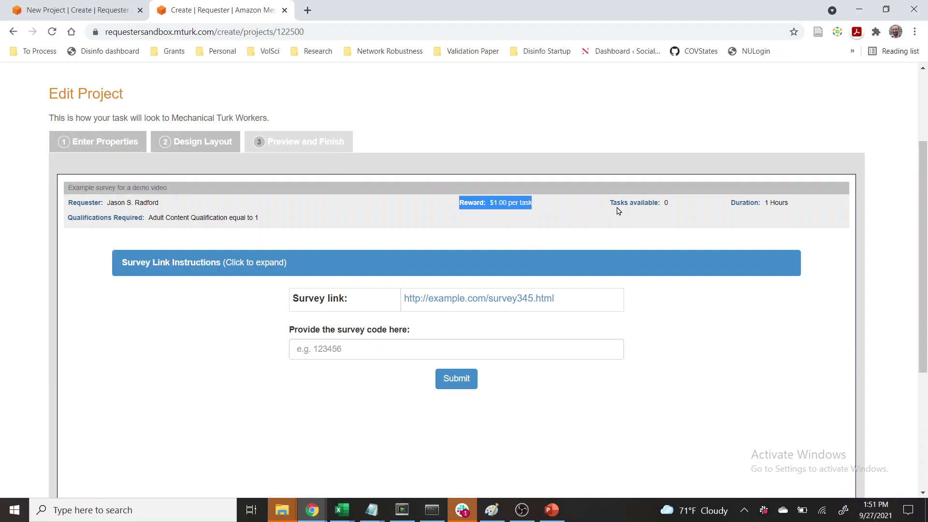
drag(662, 203, 680, 206)
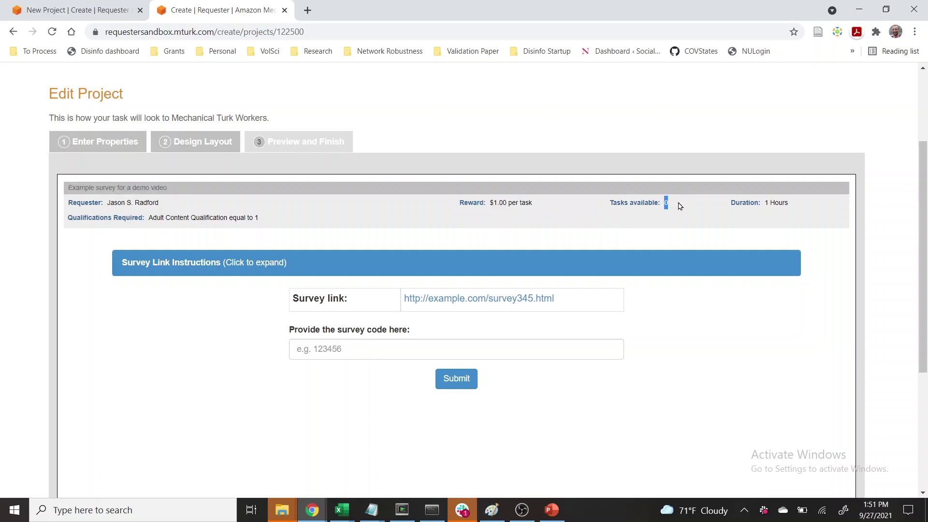
Step: Expand the Survey Link Instructions in the preview, then finish the project
scroll(680, 206, down, 1)
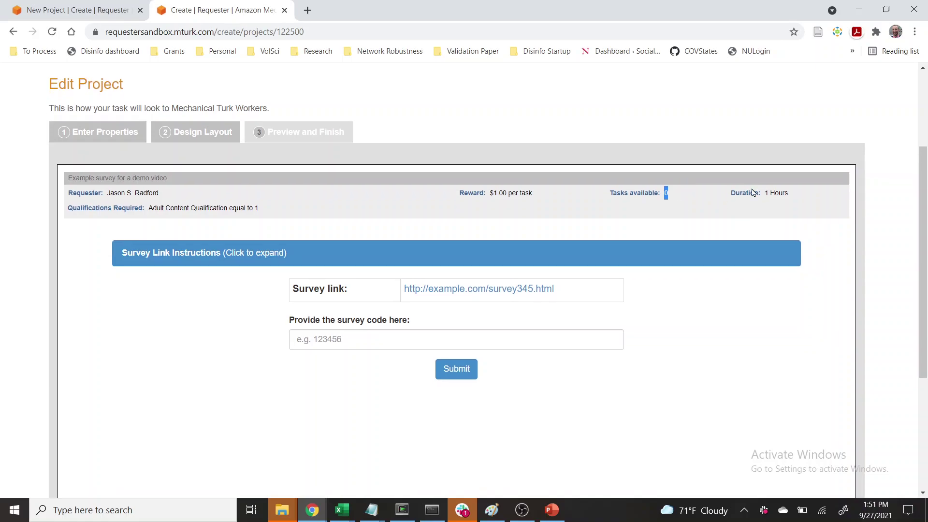
scroll(728, 208, down, 1)
scroll(728, 208, down, 3)
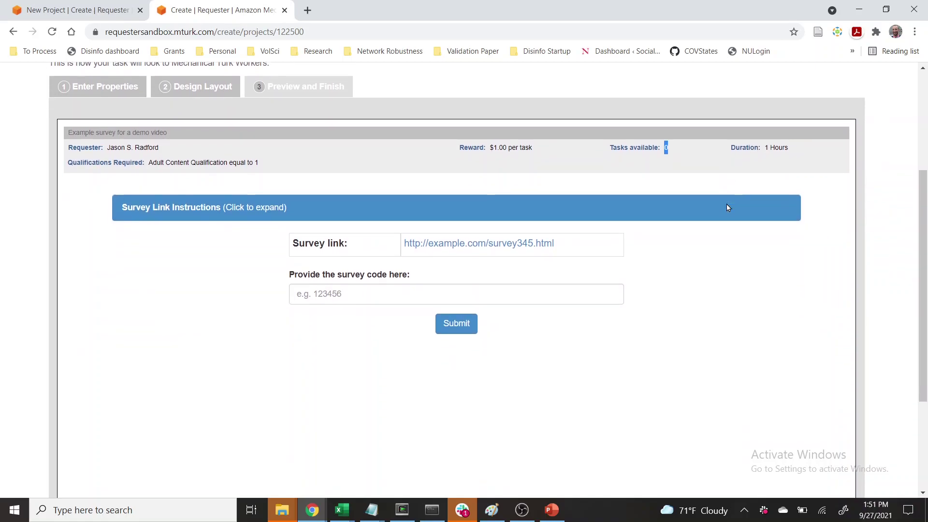
scroll(377, 155, up, 2)
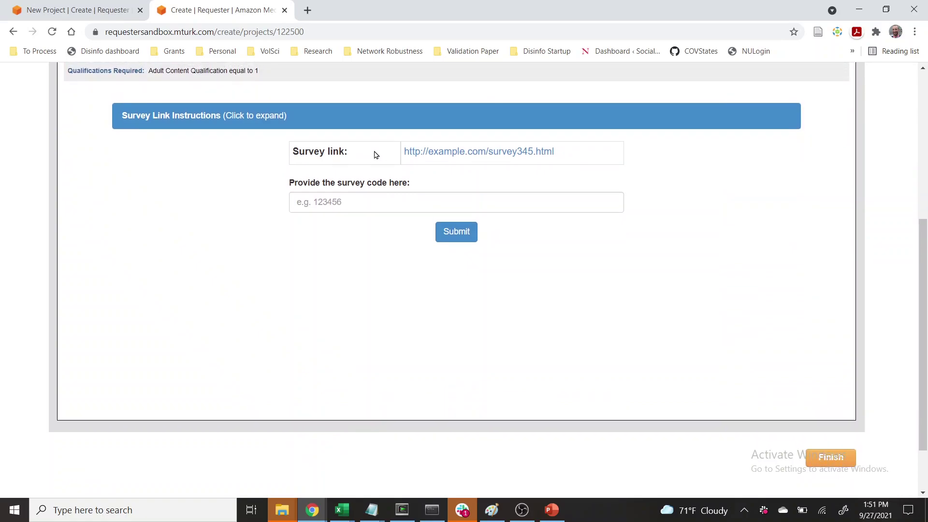
click(245, 207)
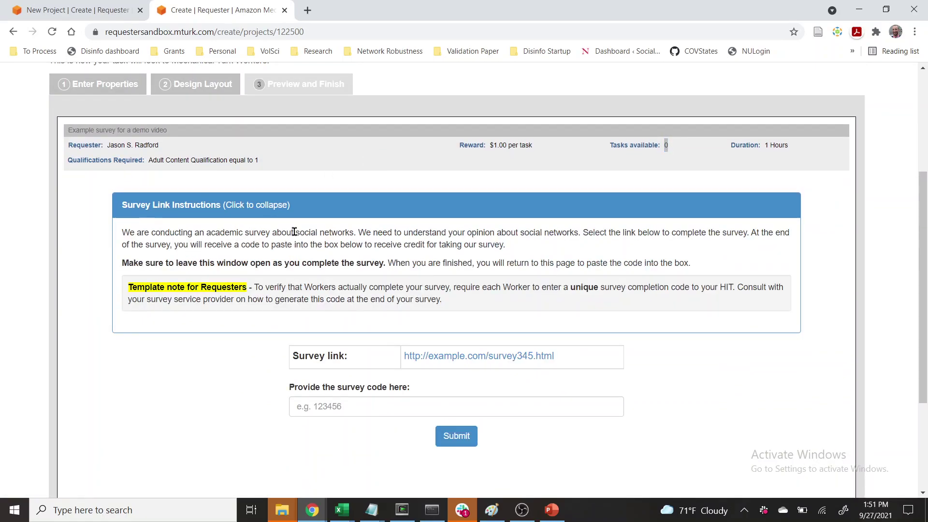
scroll(453, 310, down, 3)
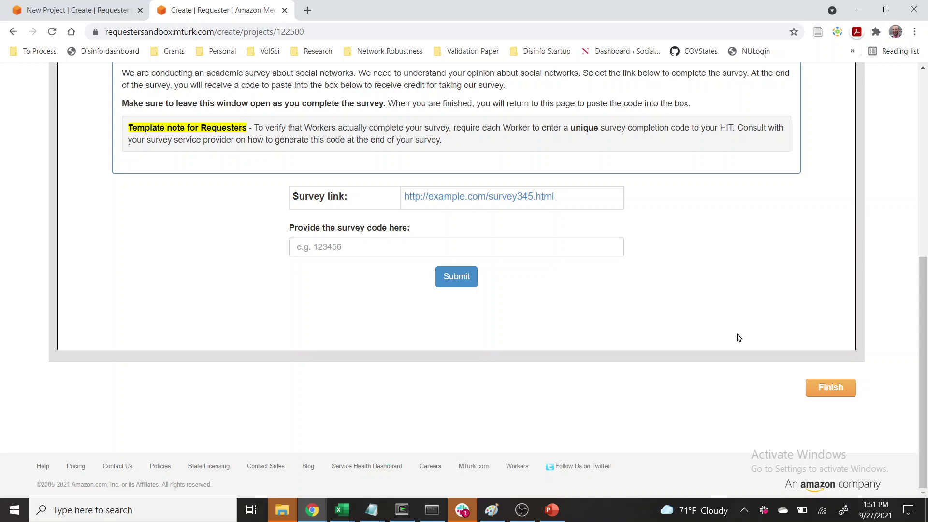
click(817, 391)
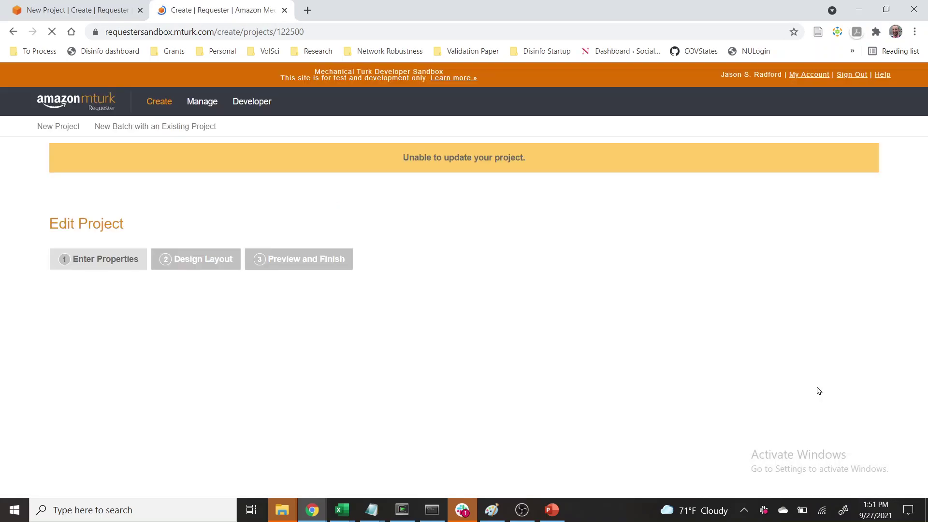
scroll(593, 317, down, 1)
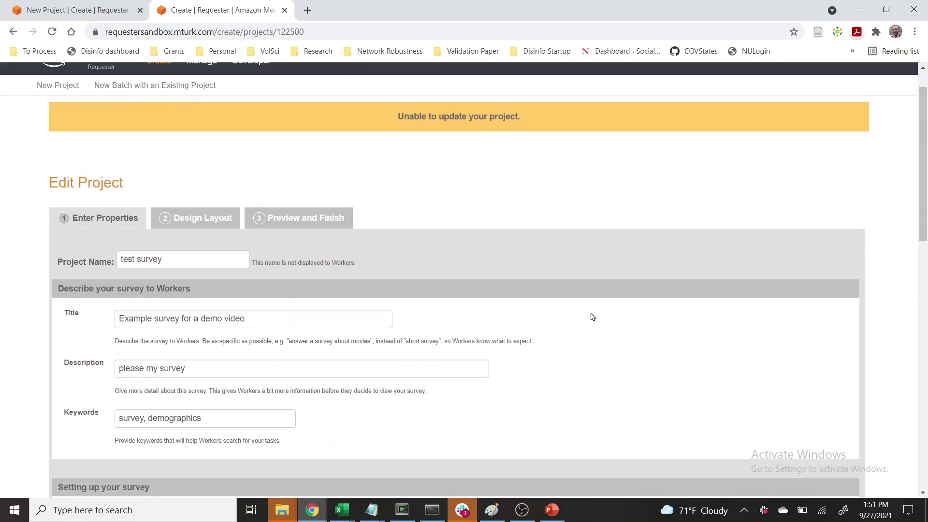
scroll(591, 317, down, 4)
scroll(344, 245, up, 1)
scroll(291, 314, down, 1)
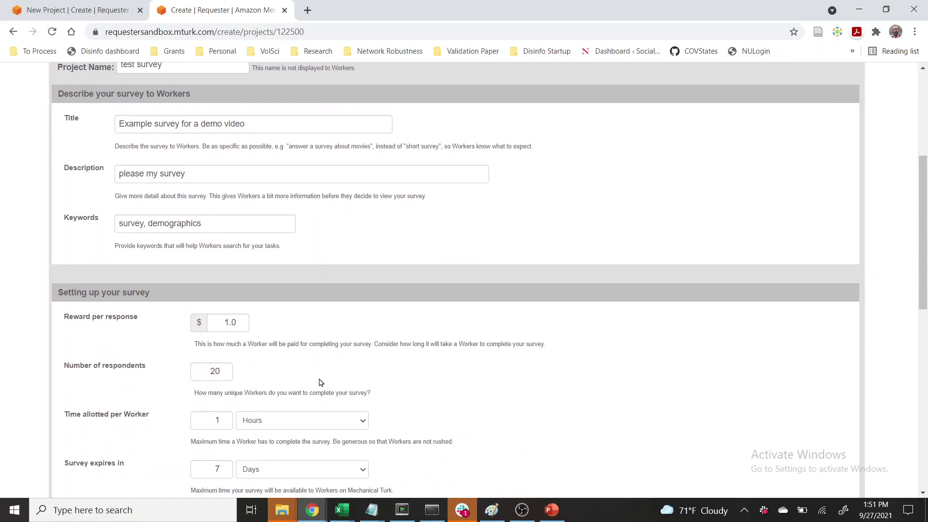
scroll(319, 383, up, 2)
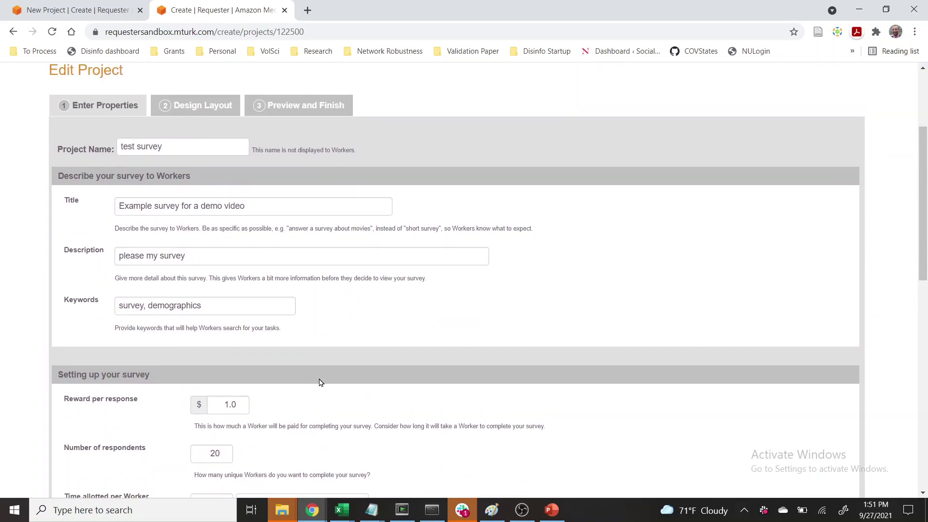
scroll(319, 383, down, 1)
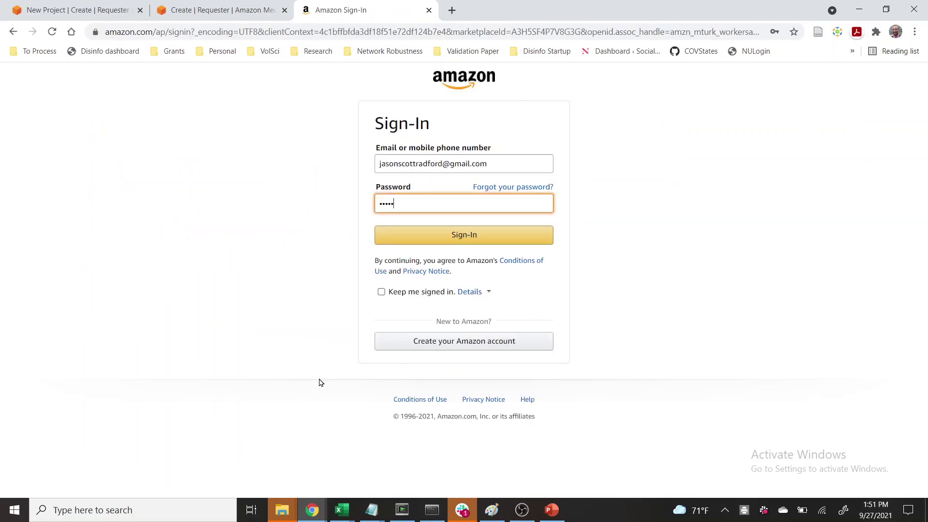
Step: Enter the account password, retrying after the incorrect-password error, to reach the worker sandbox
text(••••••••)
key(Return)
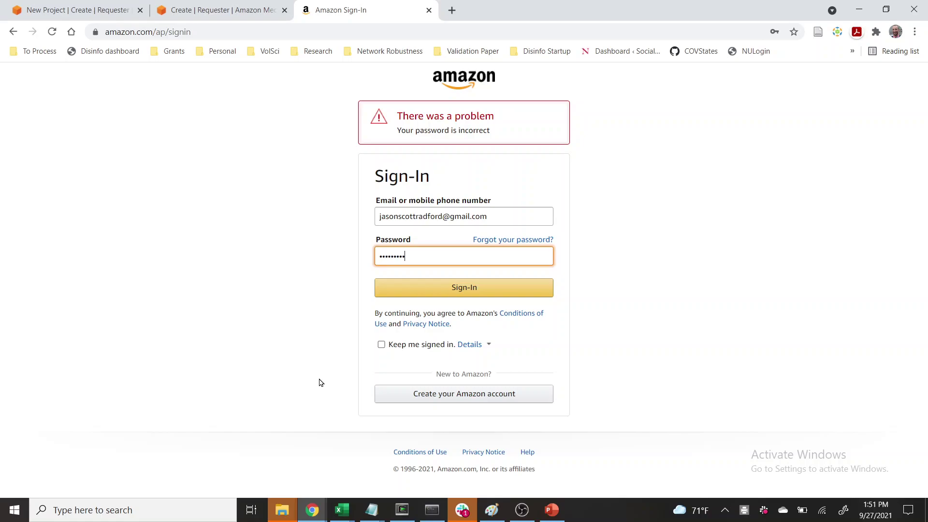
key(Return)
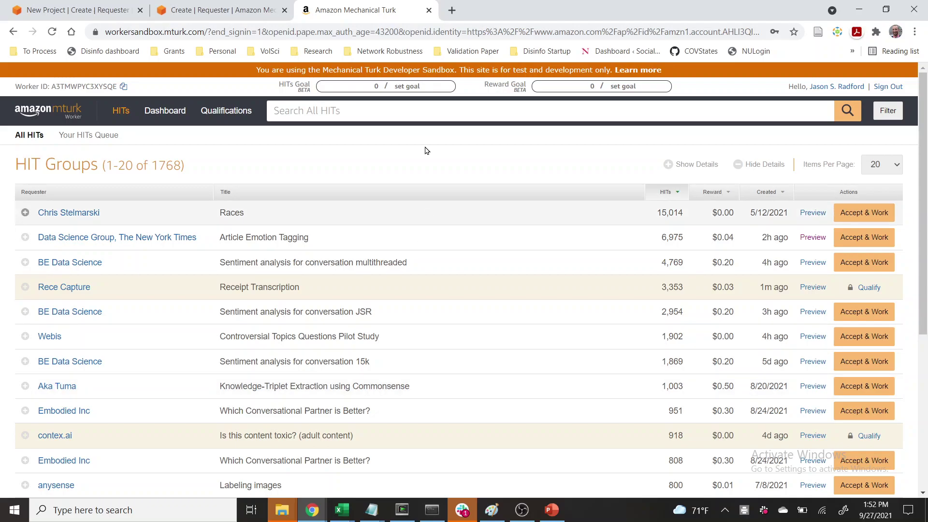
Step: Search worker HITs by the requester's name (67 groups) and preview the first result
click(425, 105)
text(jason)
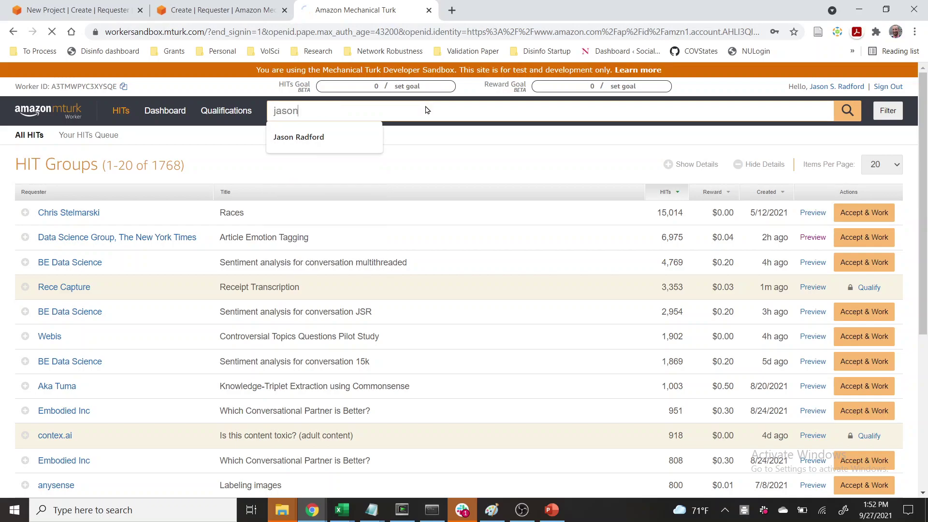
key(Return)
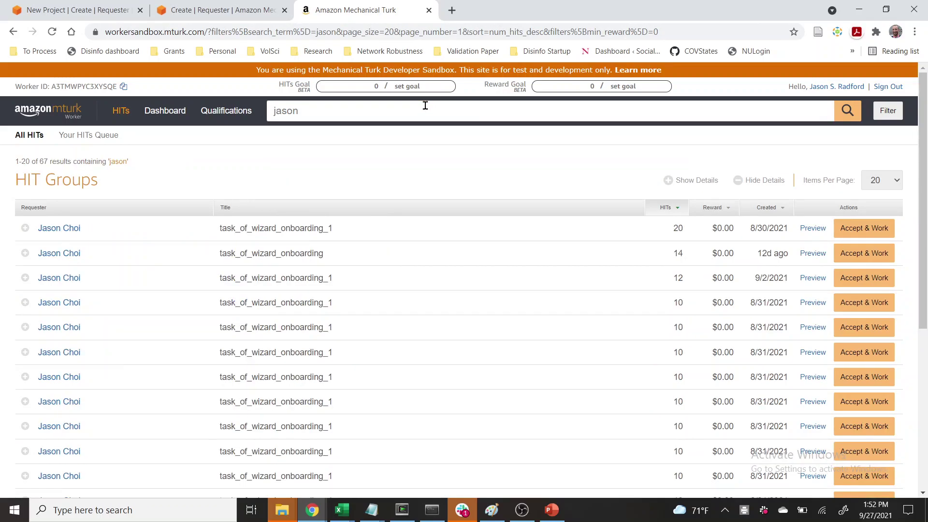
scroll(265, 174, down, 5)
scroll(170, 262, up, 5)
click(244, 9)
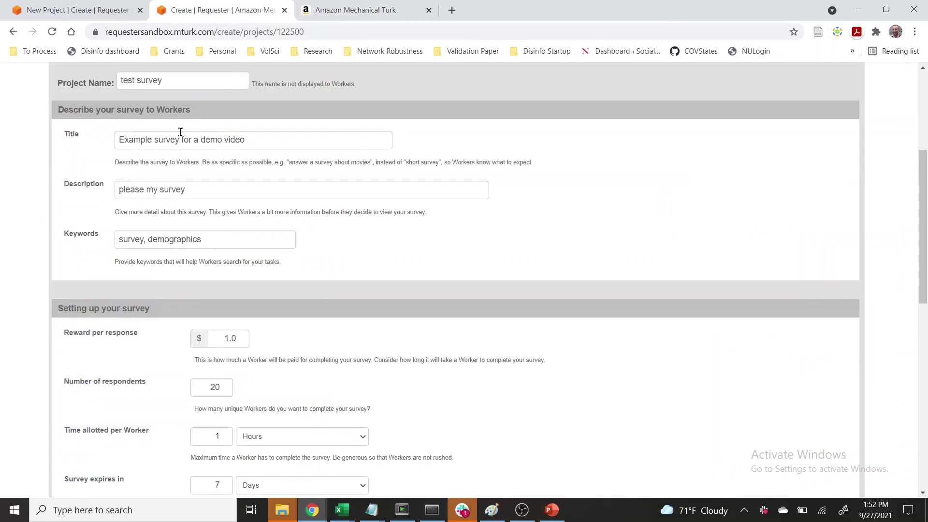
click(328, 10)
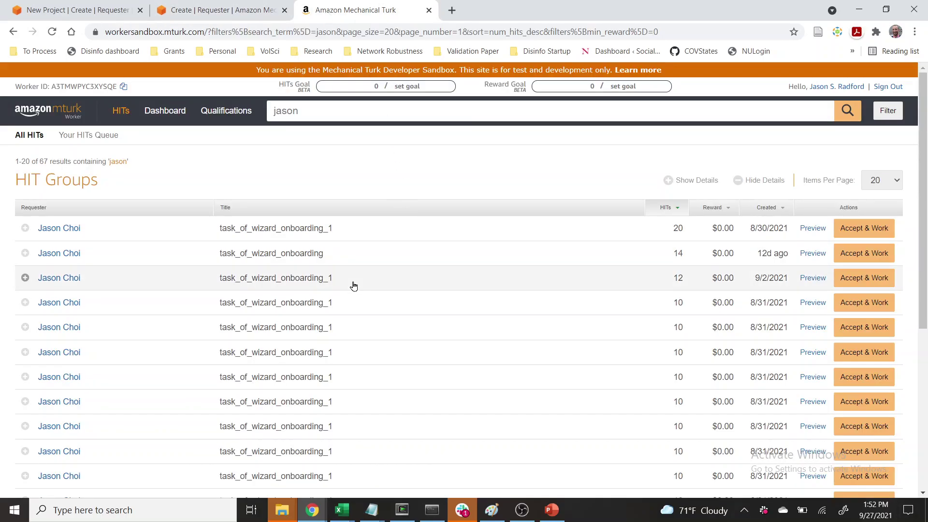
scroll(354, 286, down, 1)
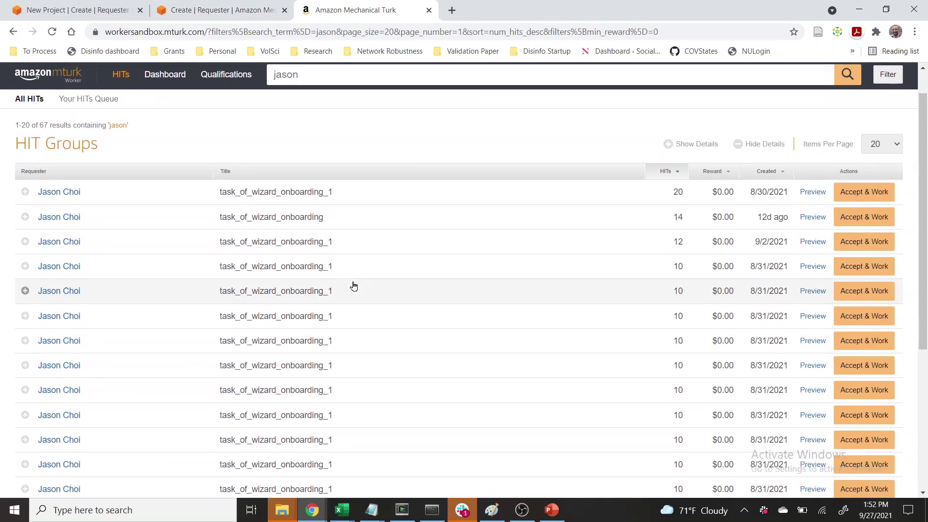
click(813, 192)
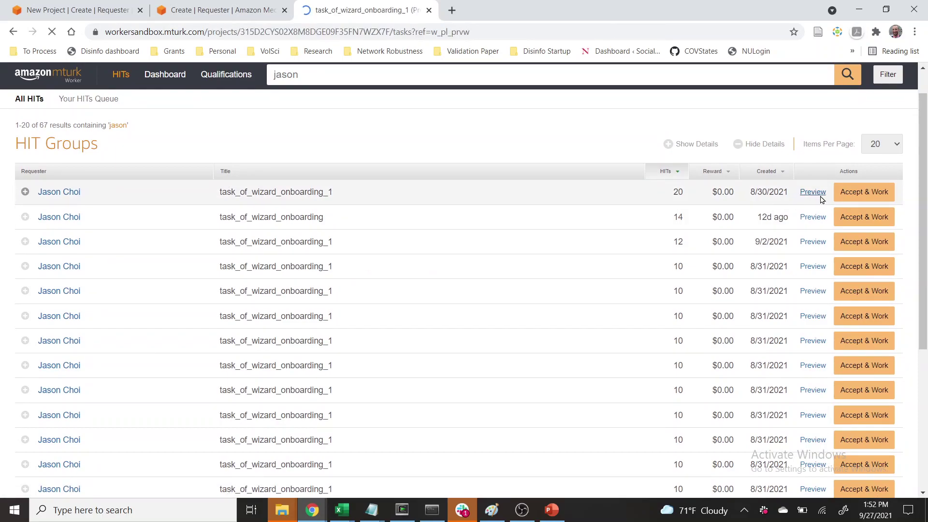
Step: Return to the requester project's Design Layout step
click(220, 10)
scroll(287, 193, up, 2)
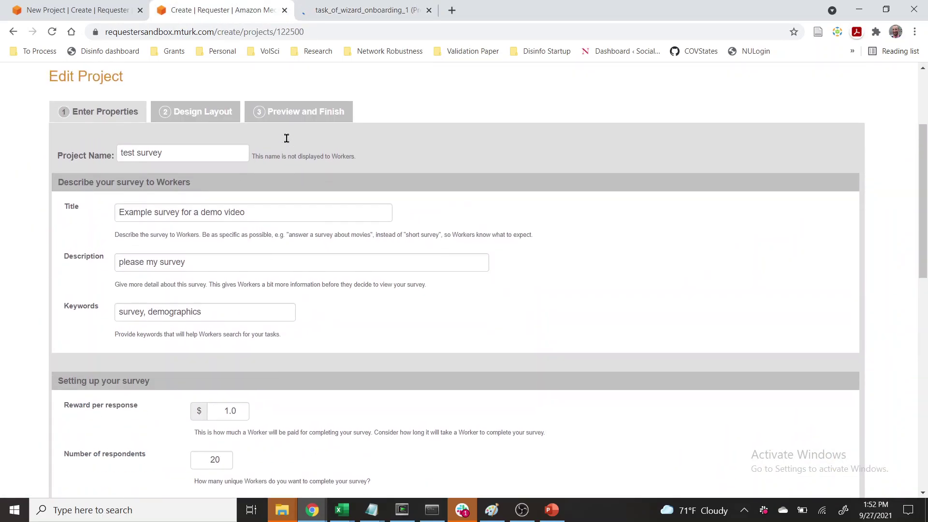
click(209, 127)
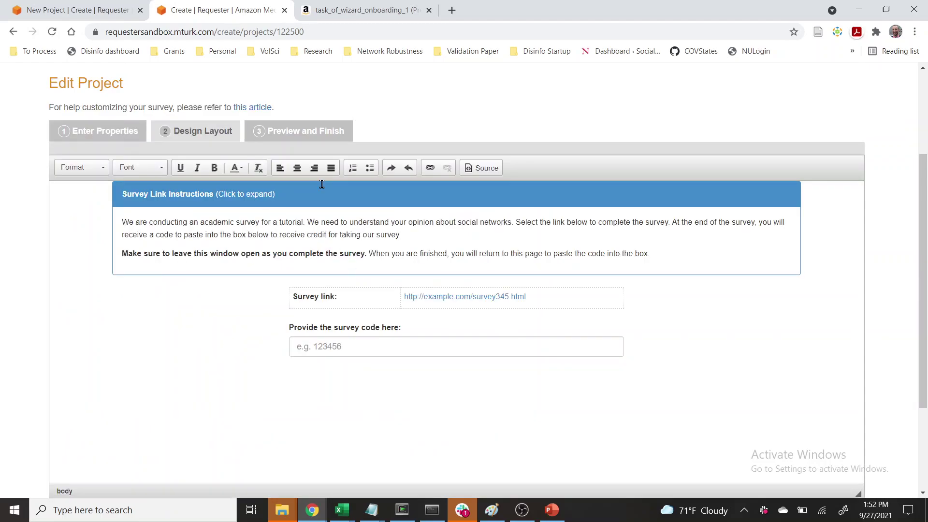
Step: Skip, accept, then return the task_of_wizard_onboarding_1 HIT and go back to all HIT Groups
click(361, 10)
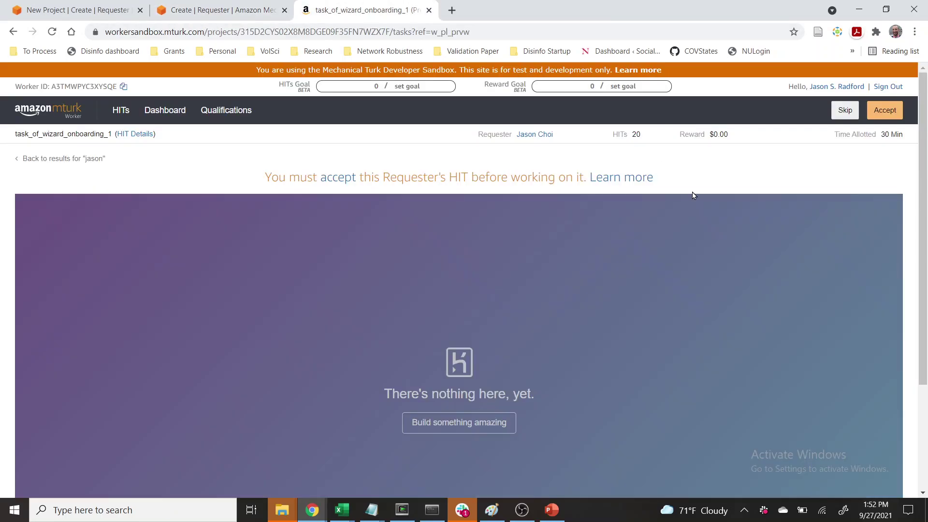
scroll(701, 205, down, 2)
scroll(702, 209, up, 2)
scroll(702, 209, down, 2)
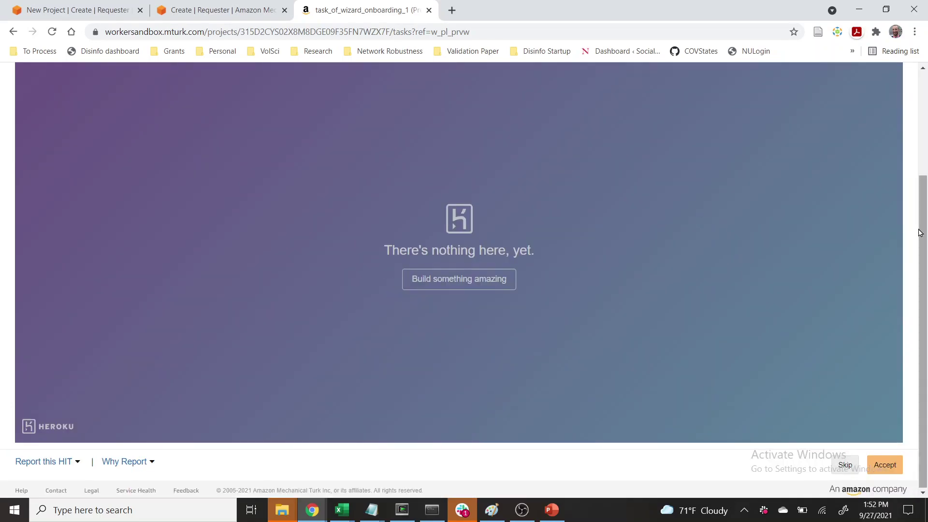
scroll(852, 471, up, 3)
click(844, 111)
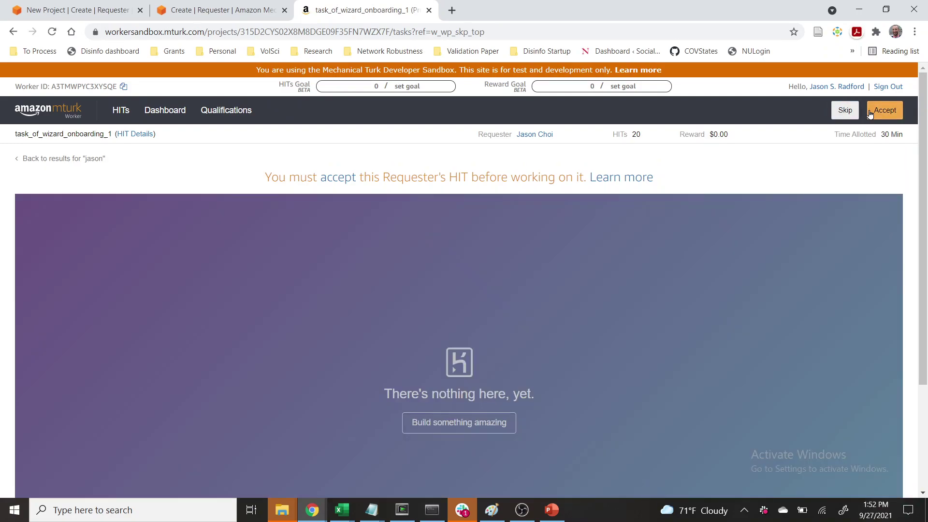
click(884, 111)
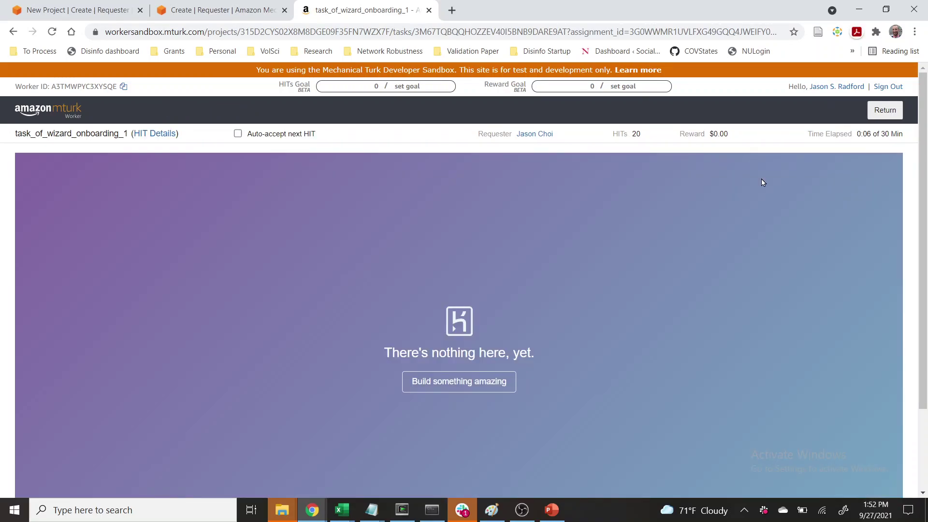
click(874, 117)
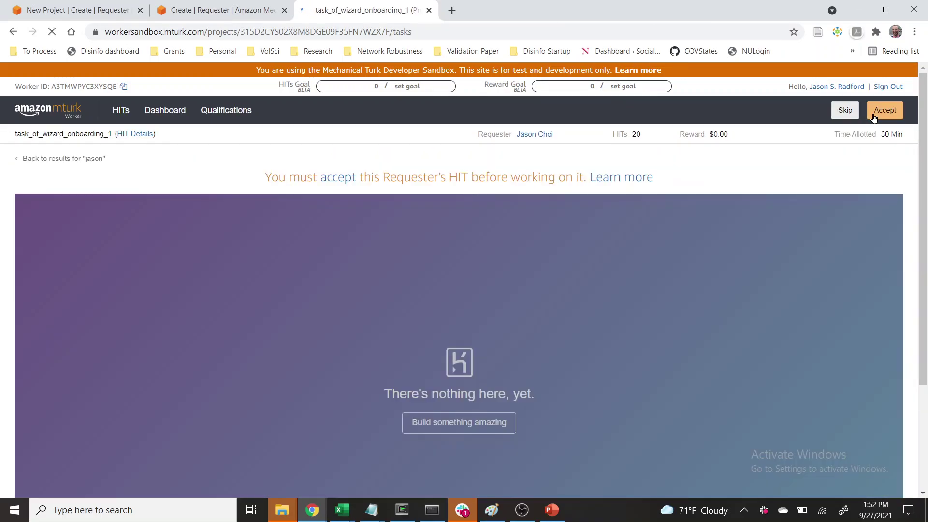
click(120, 116)
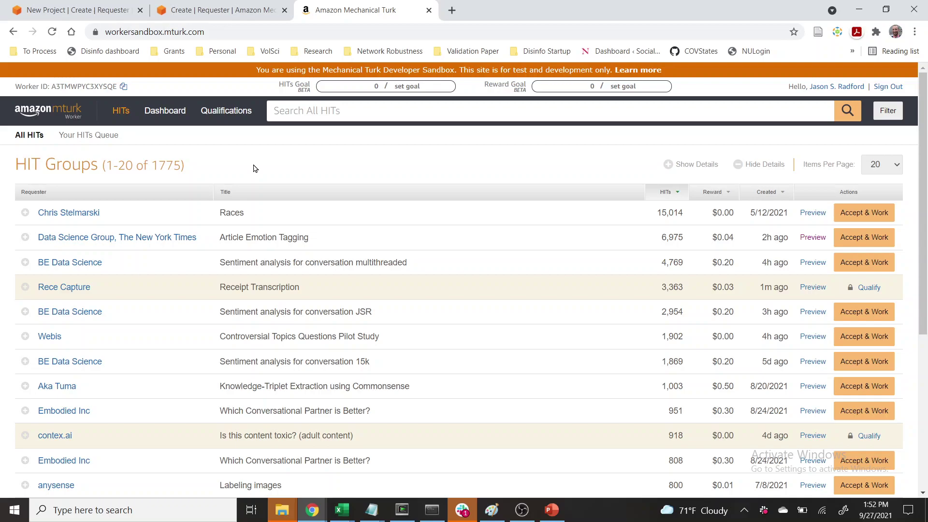
Step: Create new project 122501 from the Survey Link template under Manage > Create
click(220, 13)
scroll(192, 138, up, 3)
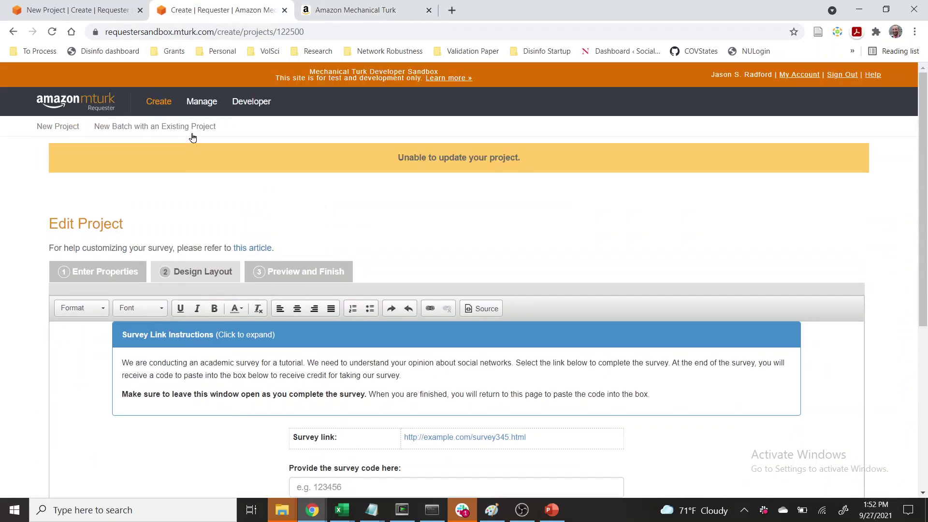
click(200, 105)
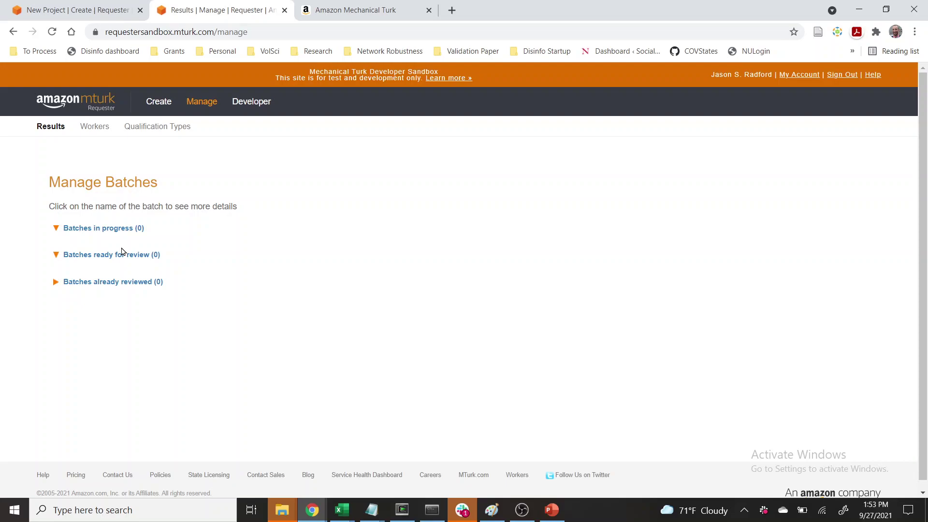
click(154, 103)
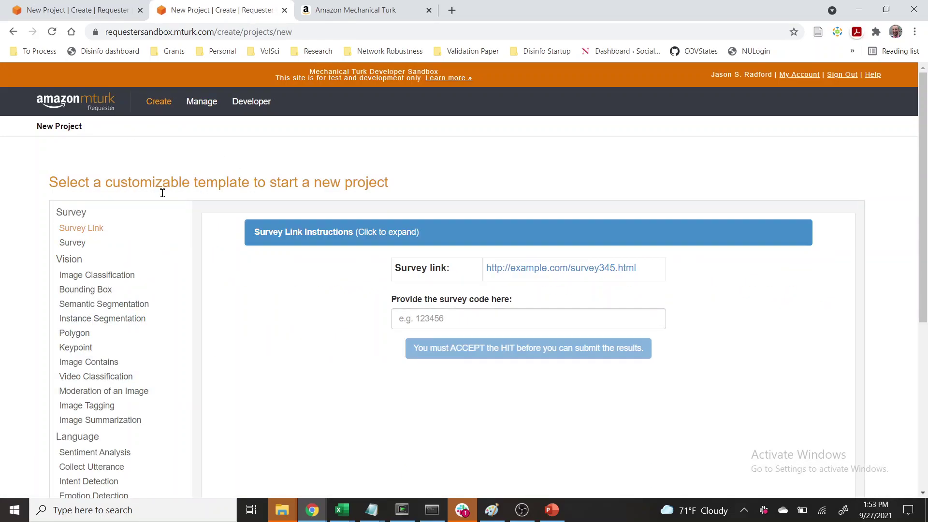
scroll(245, 288, down, 5)
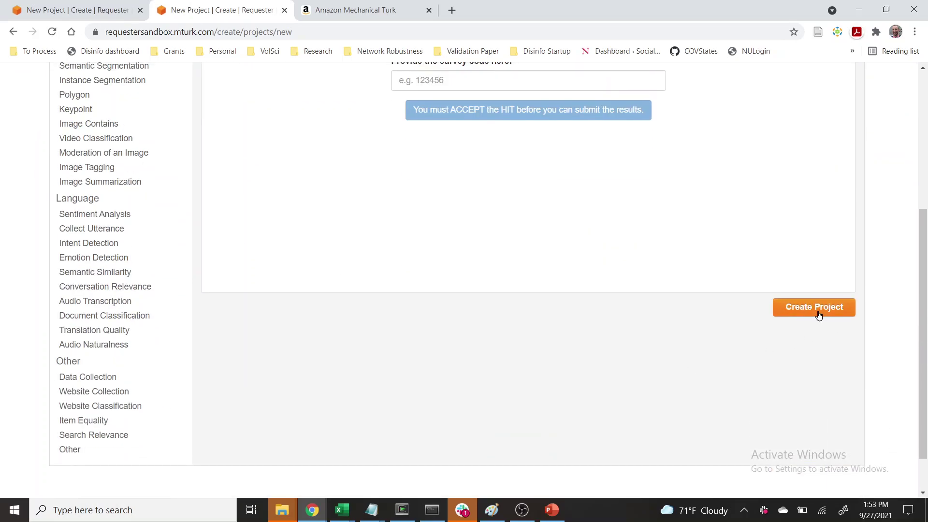
click(818, 315)
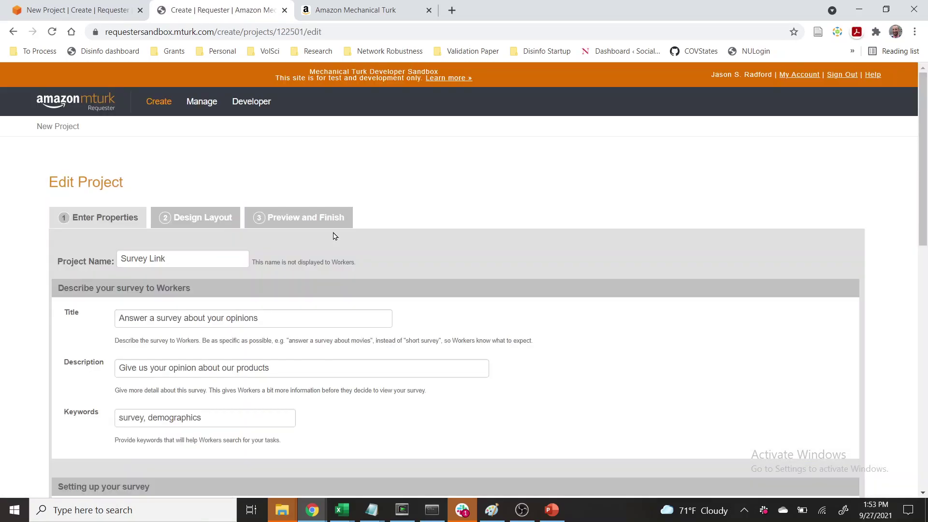
Step: Replace the sample survey link with qualtrics.com/mysurvey in the layout and save
scroll(218, 357, down, 1)
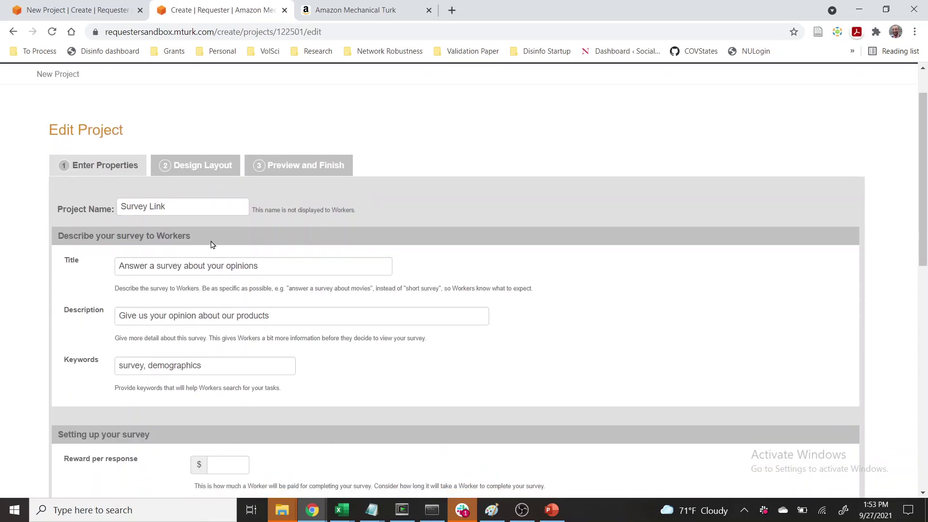
click(191, 173)
drag(527, 393, 393, 396)
key(Delete)
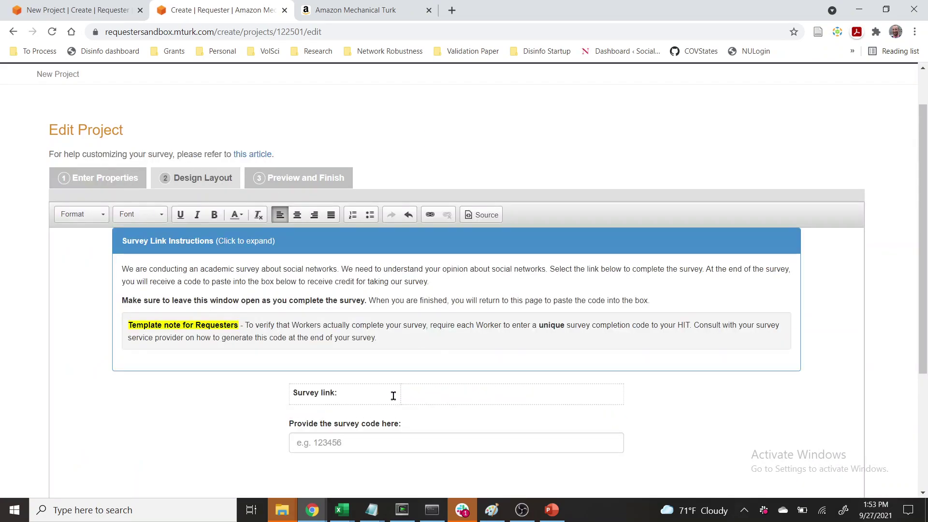
click(393, 395)
click(405, 395)
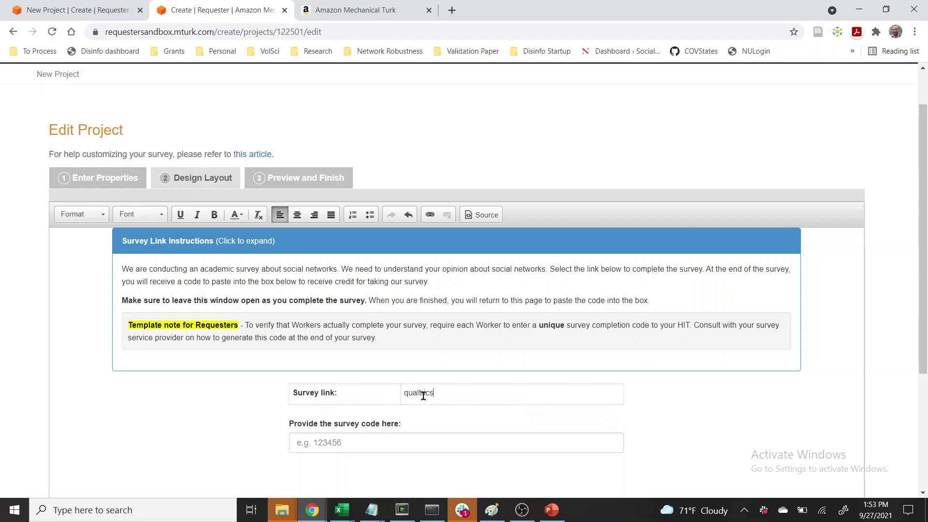
text(qualtrics.com/mysurvey)
scroll(680, 400, down, 3)
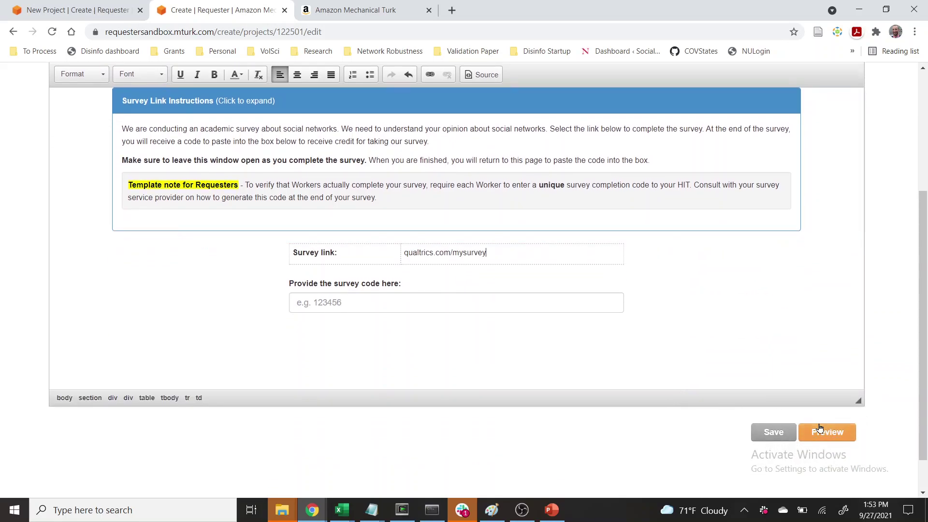
click(793, 432)
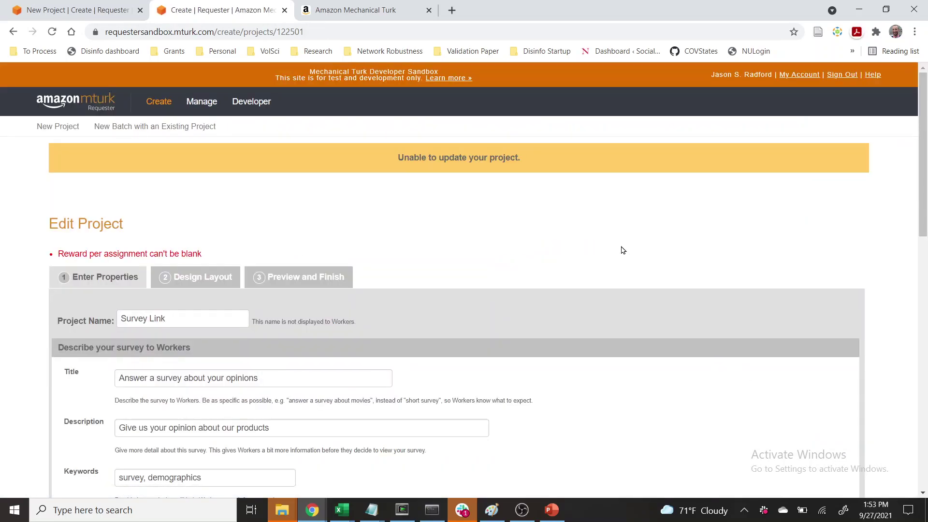
click(389, 11)
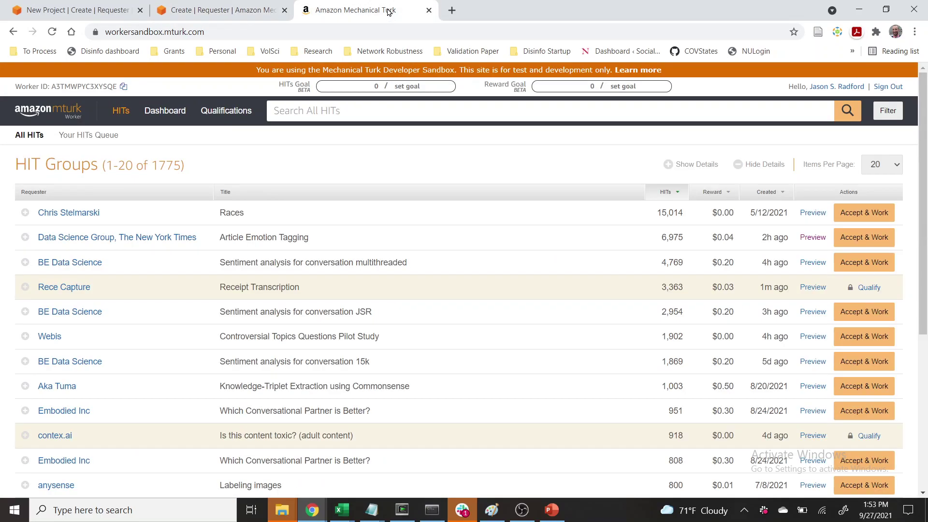
click(210, 4)
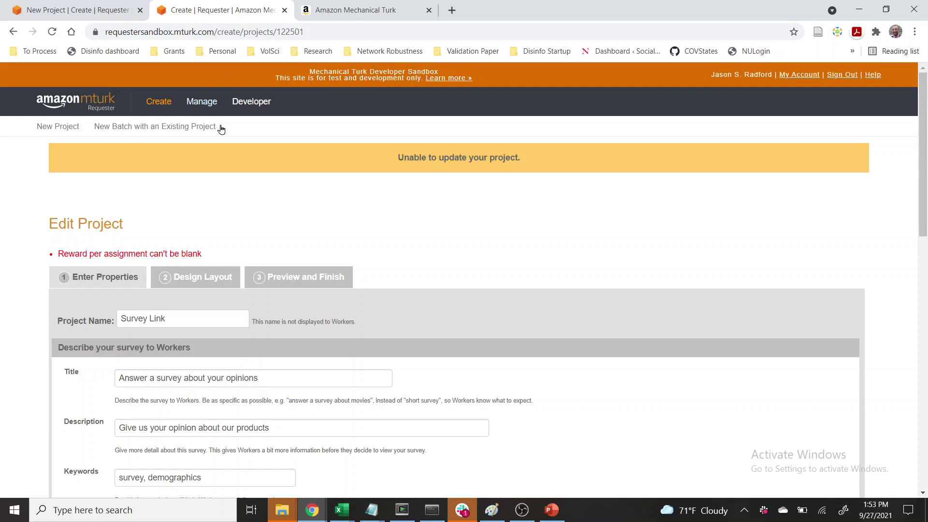
scroll(222, 145, down, 2)
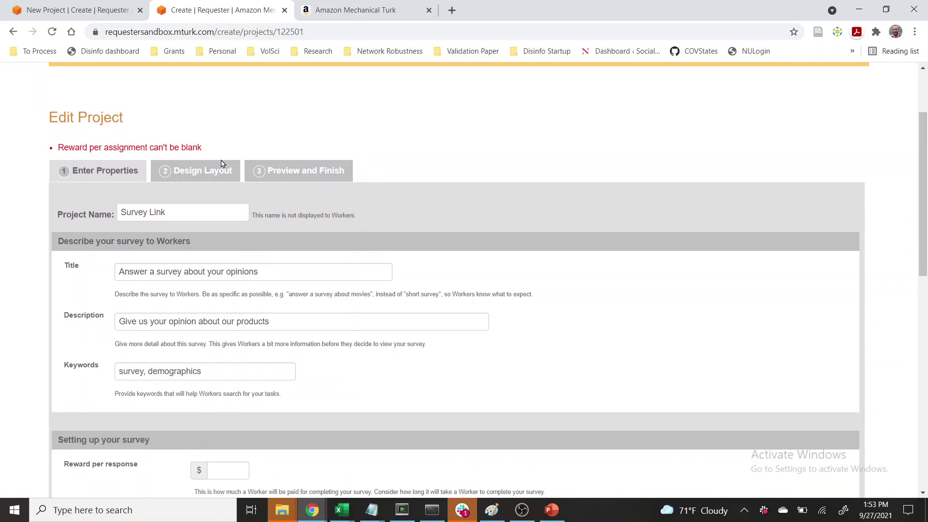
Step: Create a Survey Link project on the live requester site
click(97, 10)
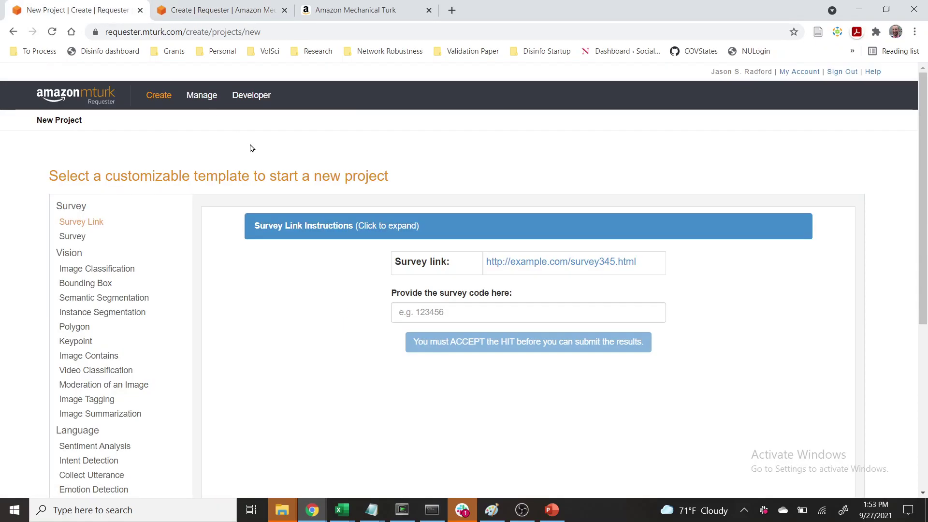
scroll(429, 294, down, 1)
scroll(428, 293, up, 1)
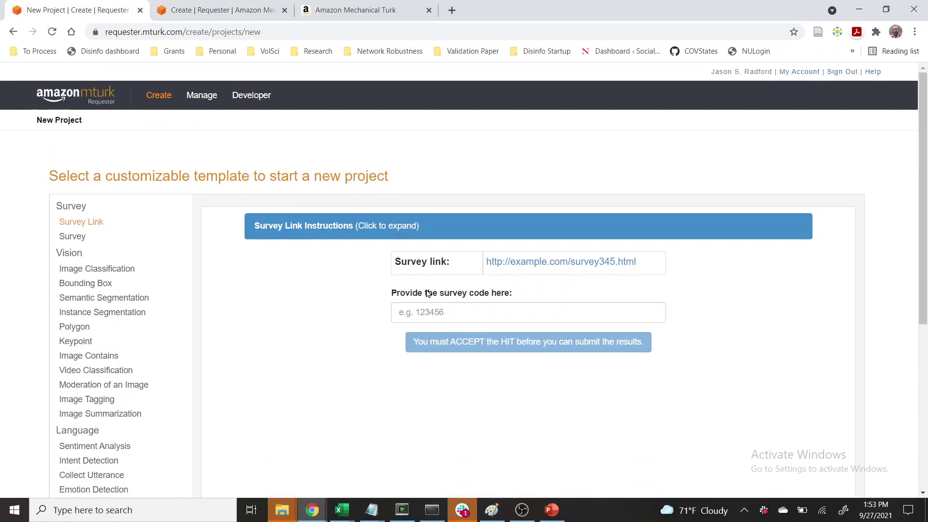
scroll(428, 294, down, 3)
click(812, 407)
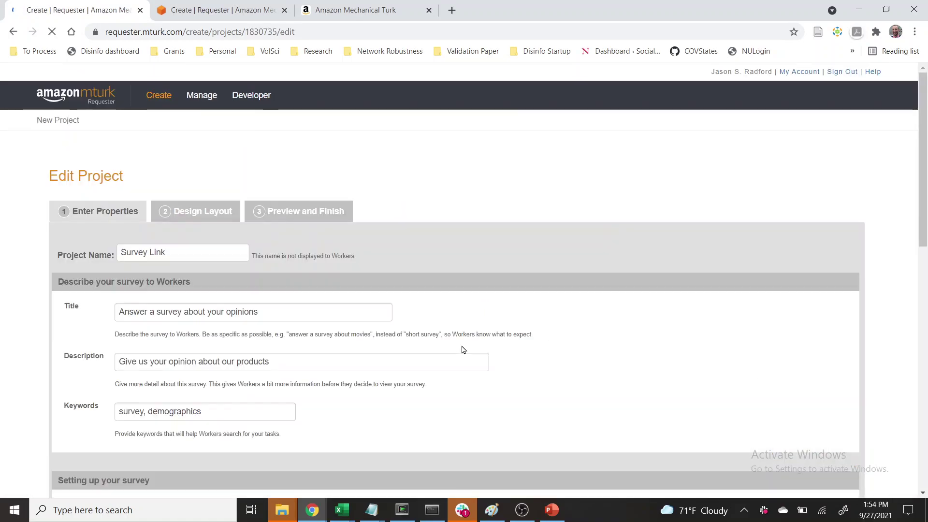
Step: Set the reward per response to 1, then return to the new project template list
scroll(460, 348, down, 9)
scroll(460, 348, up, 3)
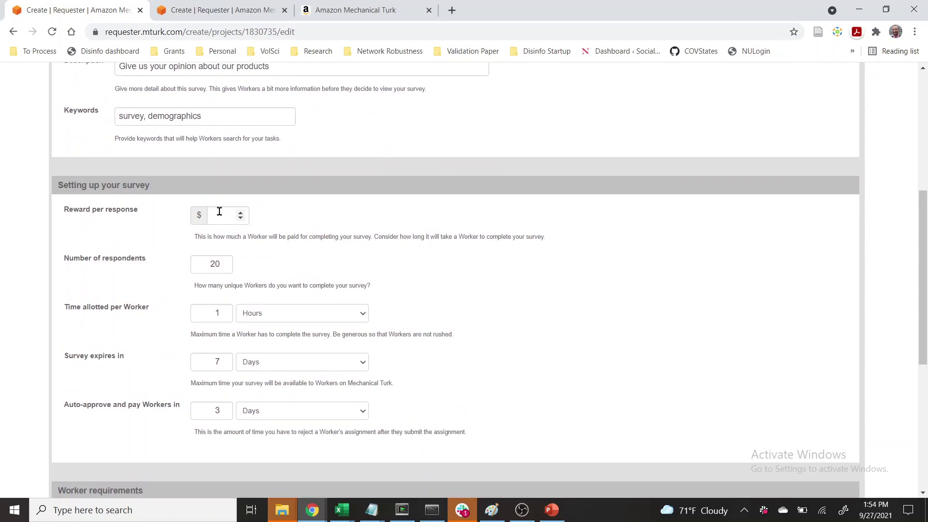
click(219, 212)
text(1)
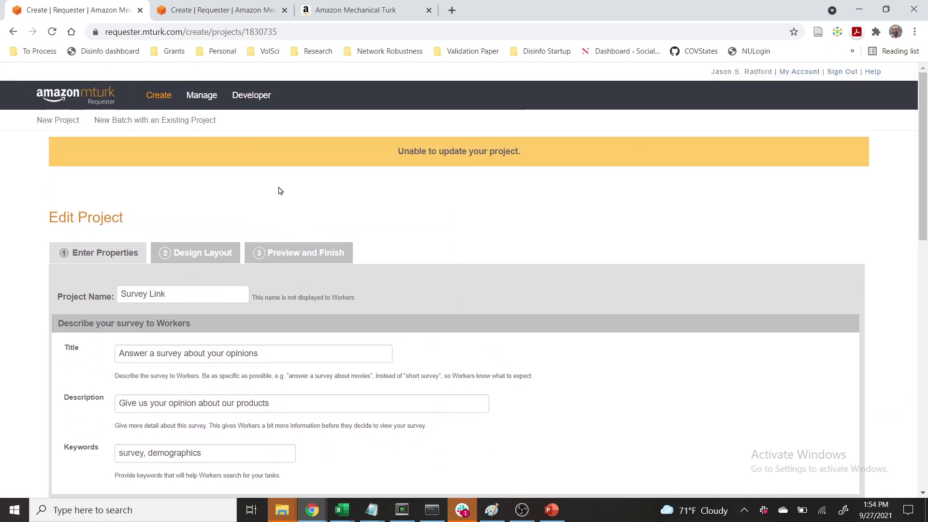
click(155, 97)
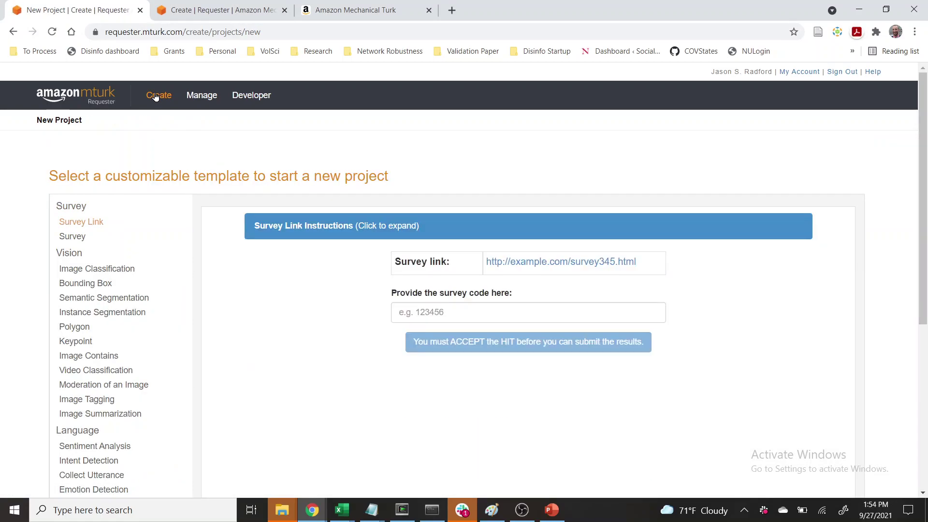